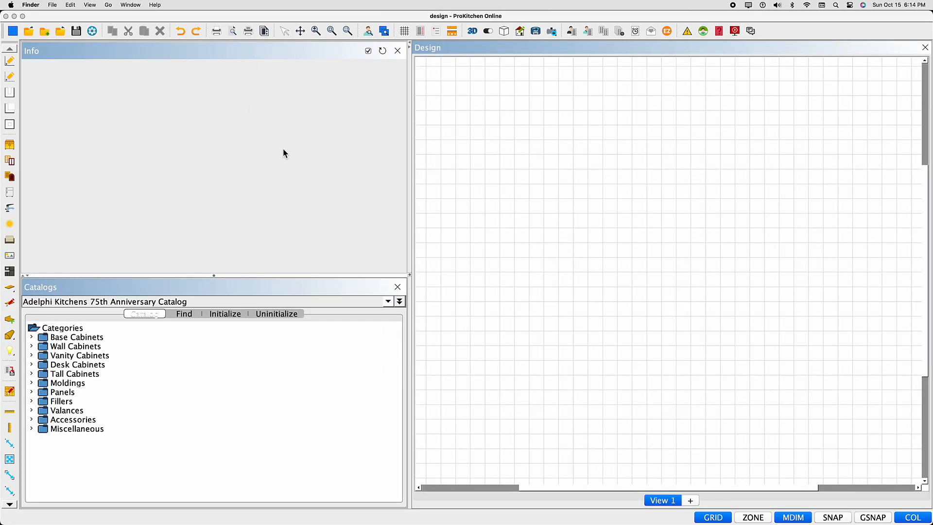
Create a new folder named ProKitchen Designs inside the Mac's Documents folder in Finder
left_click(108, 5)
left_click(116, 59)
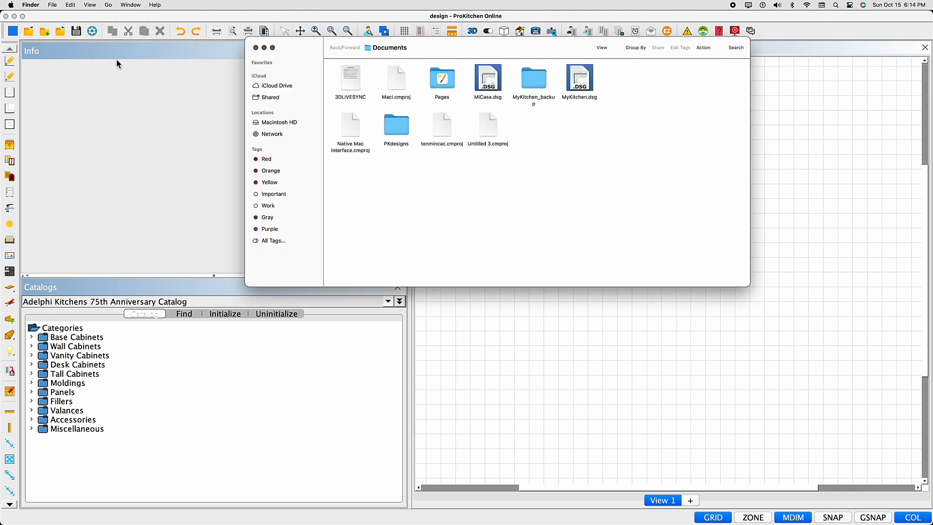
left_click(703, 48)
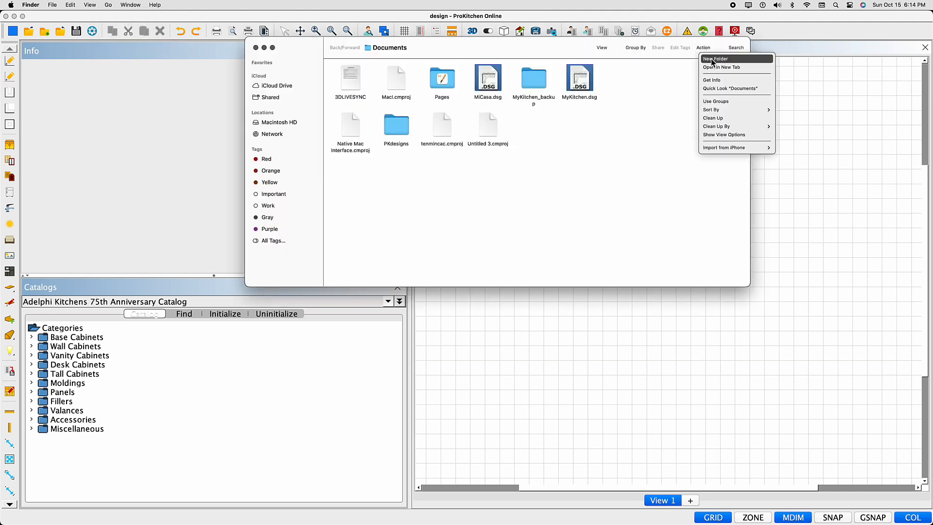
left_click(712, 59)
type("ProKitchen")
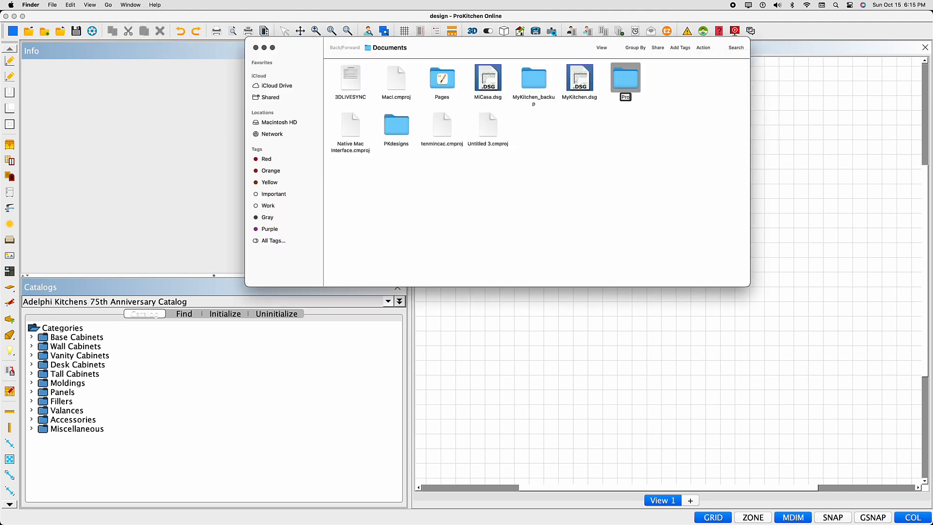
type(" Designs")
key("Return")
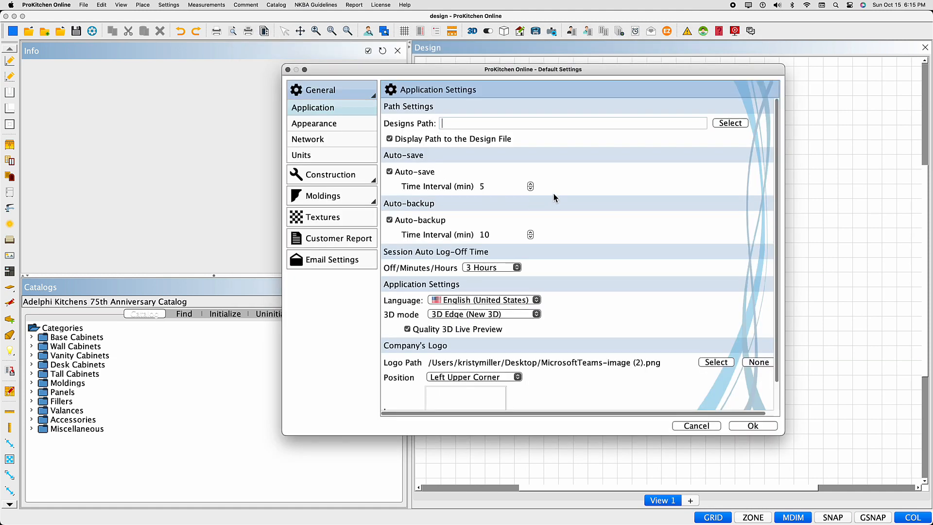
Set the designs path in ProKitchen's default settings to the ProKitchen Designs folder in Documents
left_click(725, 125)
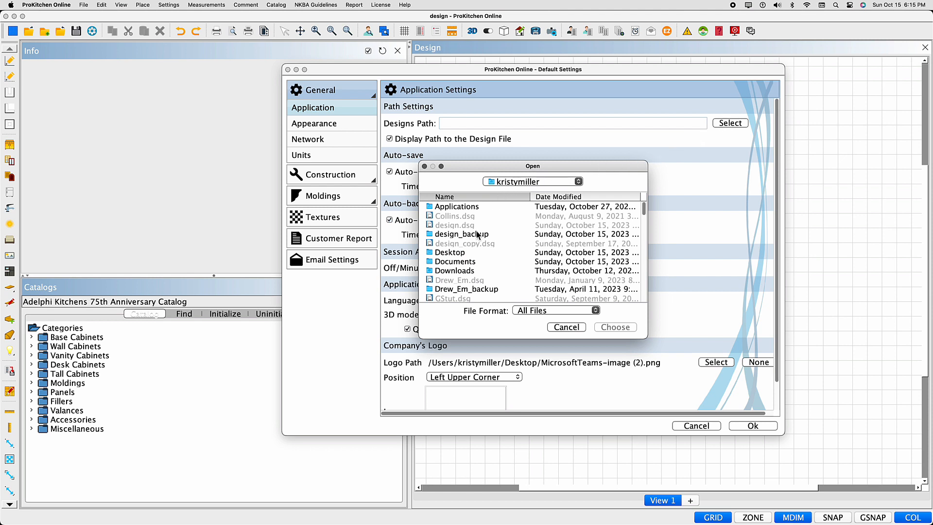
left_click(467, 264)
double_click(465, 263)
left_click(467, 272)
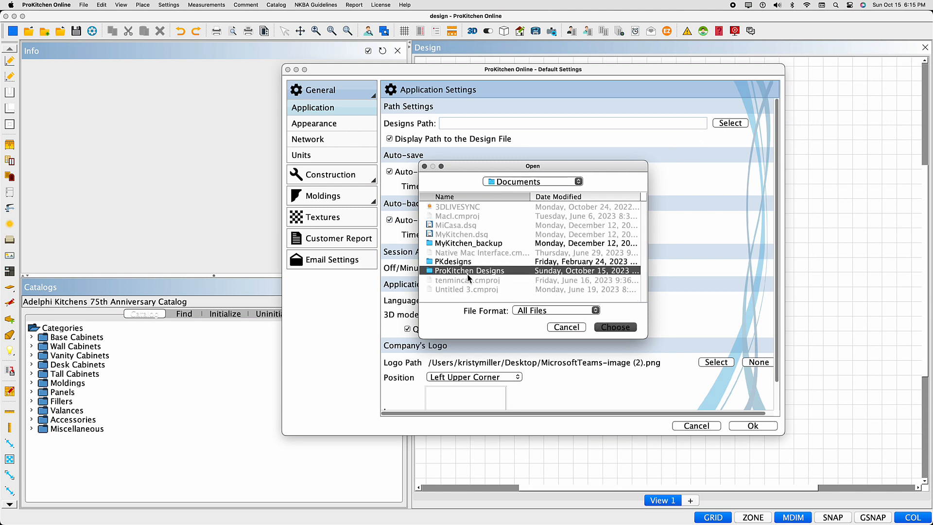
left_click(611, 328)
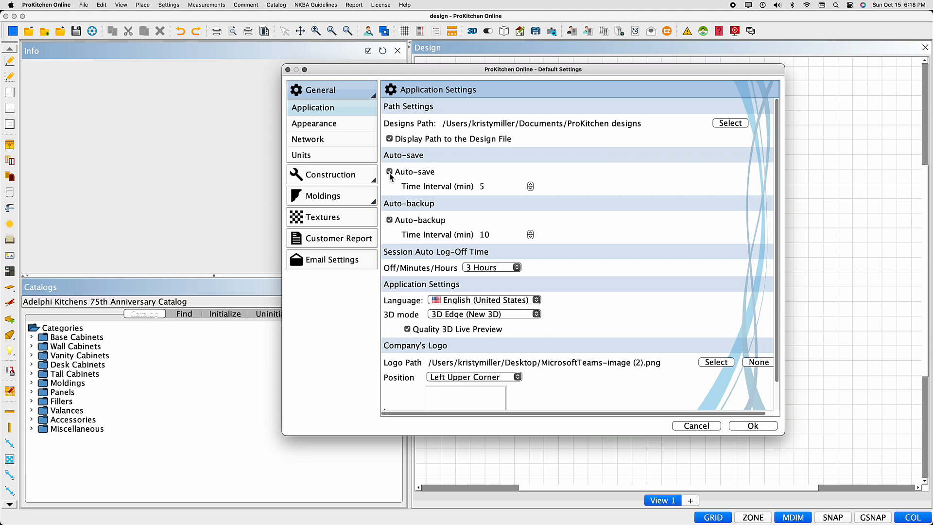
Set the auto-save interval to 10 minutes and the auto-backup interval to 30 minutes
left_click(530, 184)
left_click(499, 234)
type("30")
Choose English (United States) as the language and 3D Edge (New 3D) as the 3D mode, with Quality 3D Live Preview enabled
left_click(536, 301)
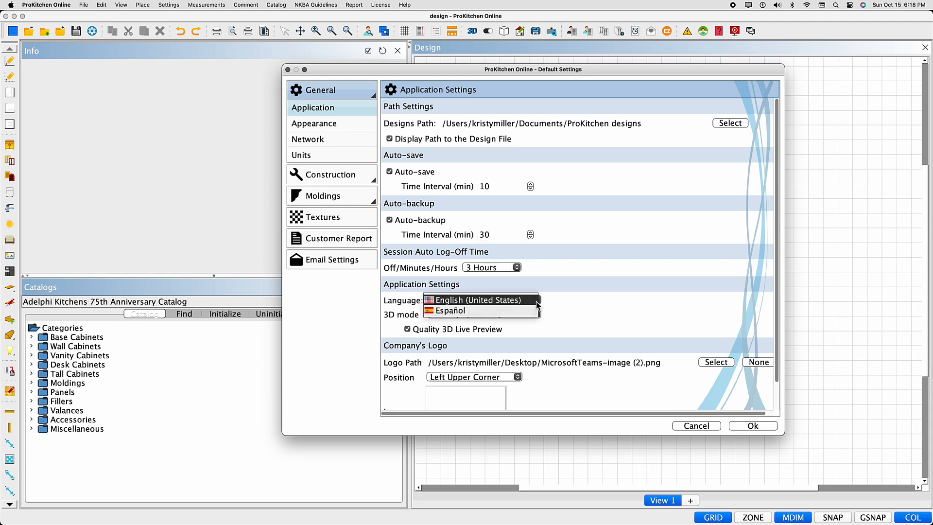
left_click(535, 300)
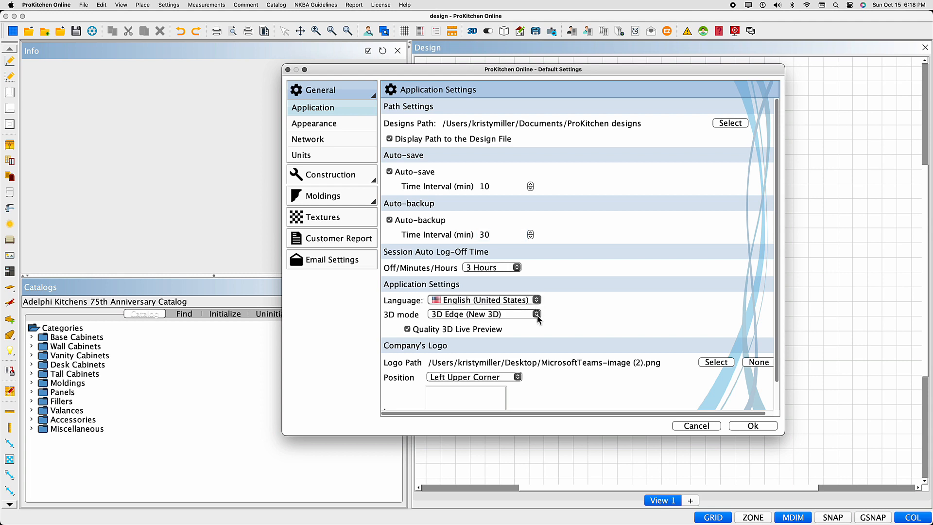
left_click(538, 317)
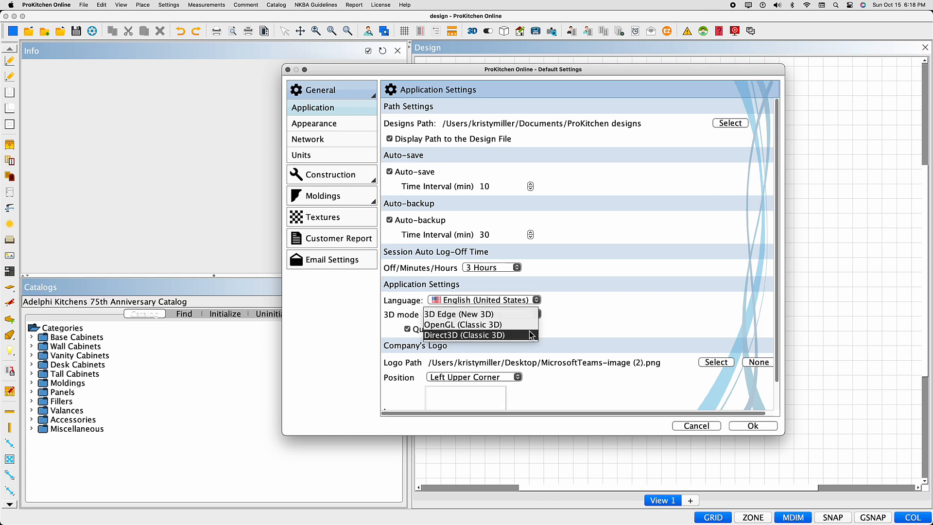
left_click(527, 314)
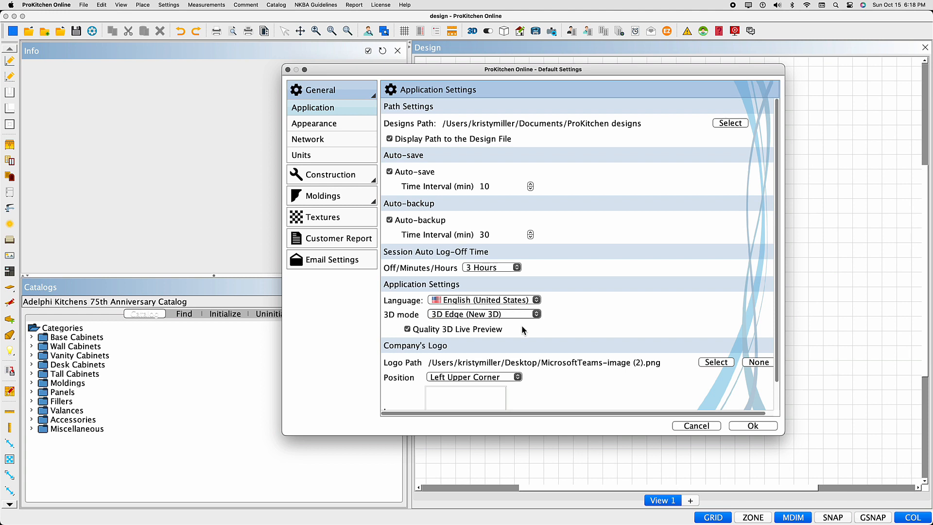
left_click(407, 329)
Load 11Splash(2).png from the Desktop folder as the company's logo
left_click(706, 363)
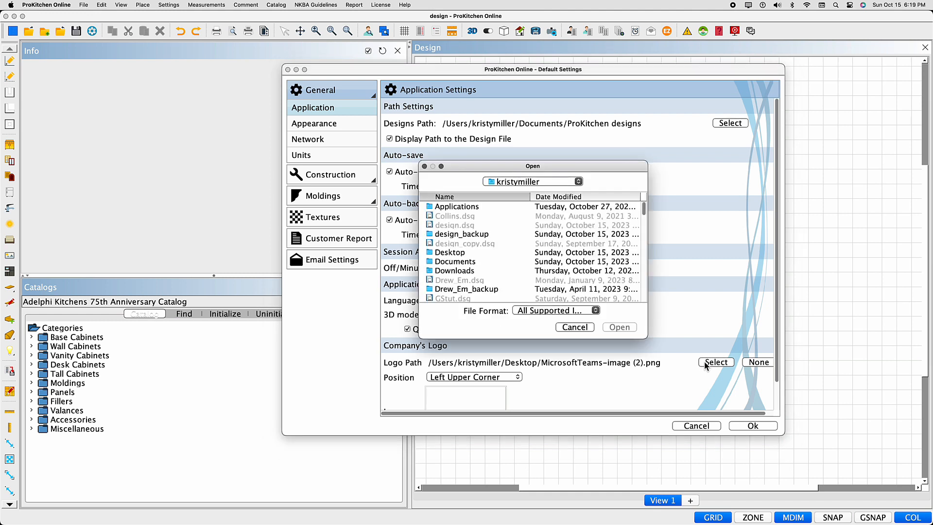
scroll(486, 252, "down", 1)
left_click(461, 235)
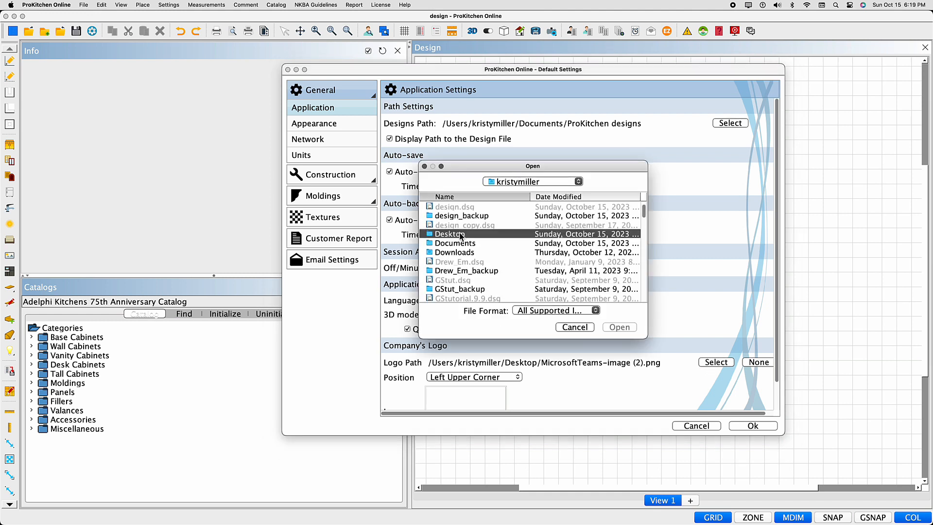
double_click(461, 236)
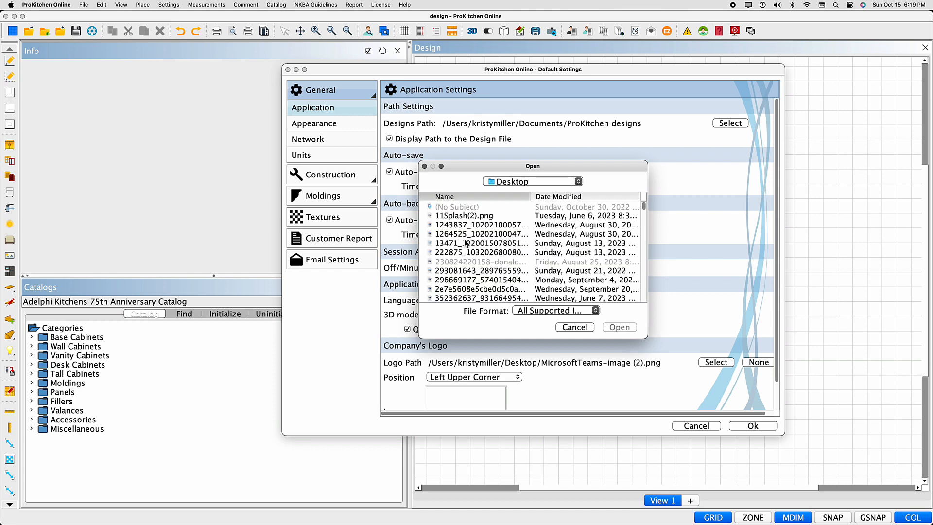
left_click(468, 243)
left_click(459, 218)
double_click(459, 217)
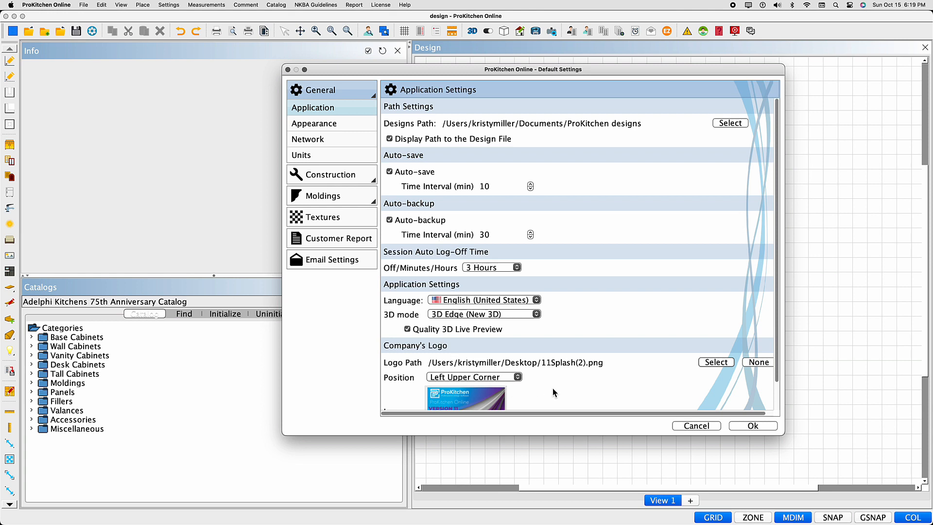
Set the company logo's position to Right Upper Corner
scroll(552, 392, "down", 3)
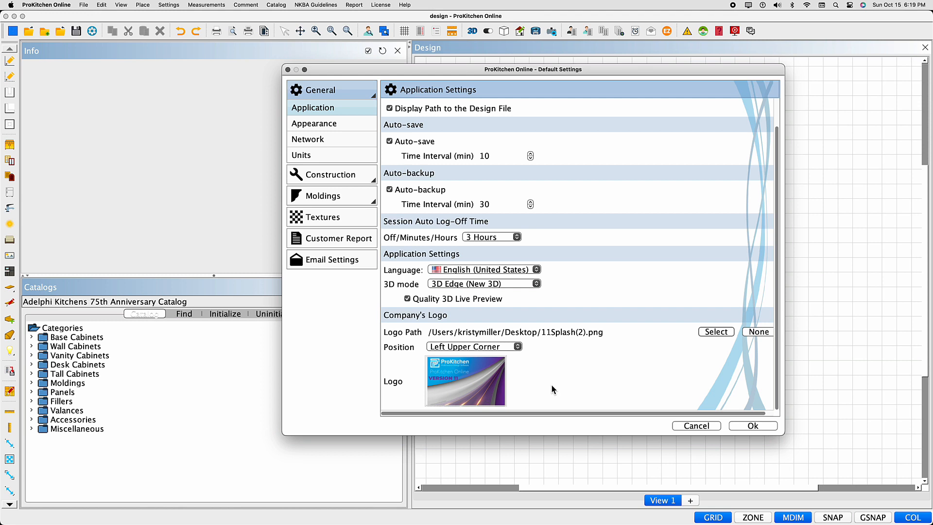
left_click(515, 347)
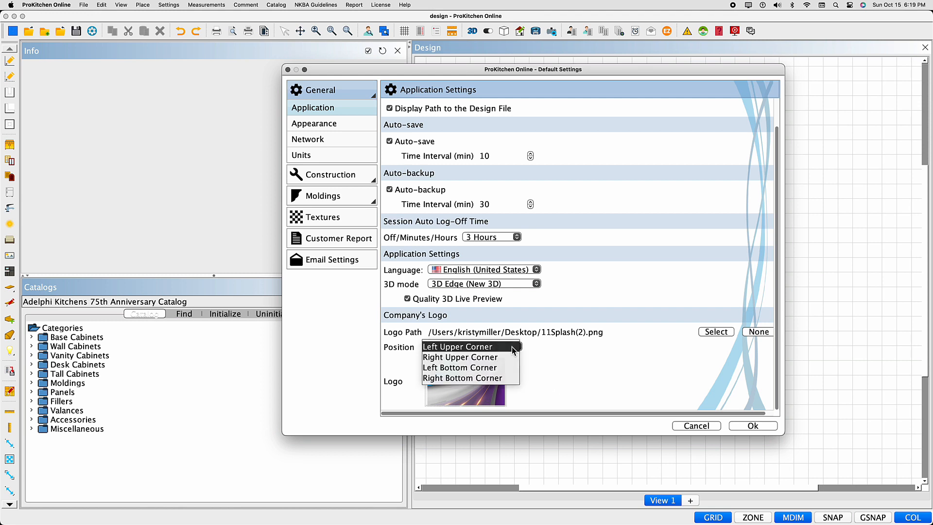
left_click(506, 357)
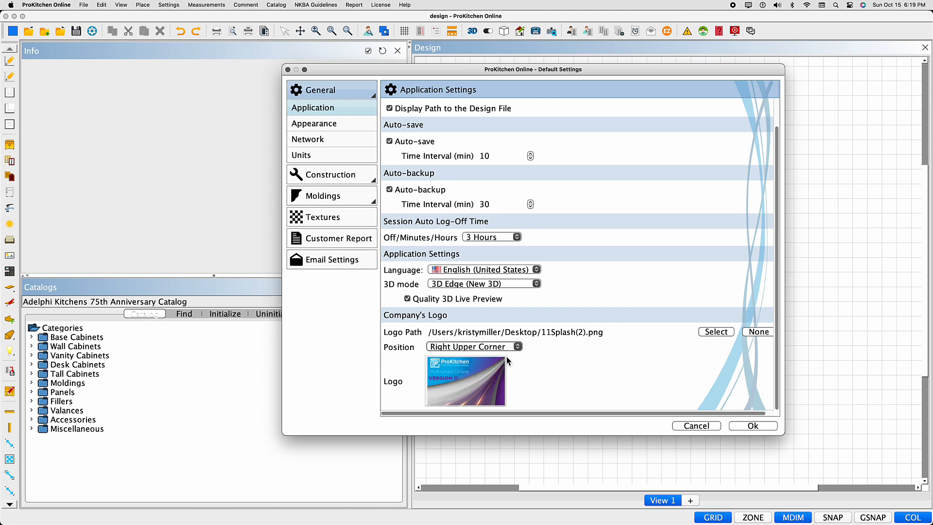
In the Appearance settings, choose 3D for the Info Panel and Mouse mode for the Scroller
left_click(348, 119)
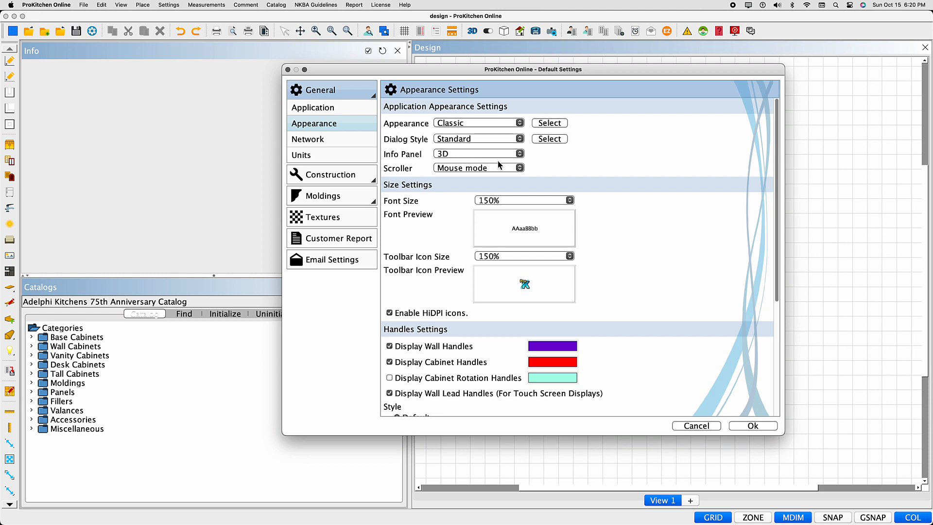
left_click(520, 155)
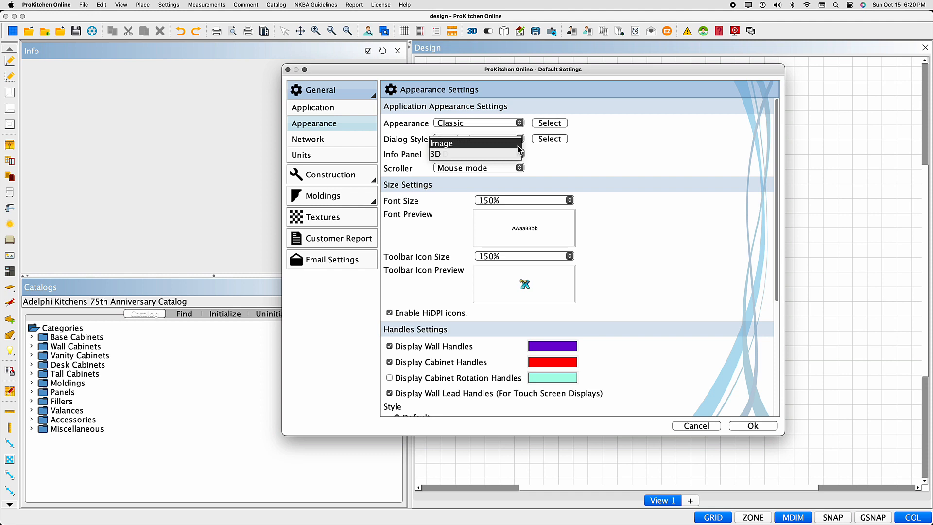
left_click(518, 154)
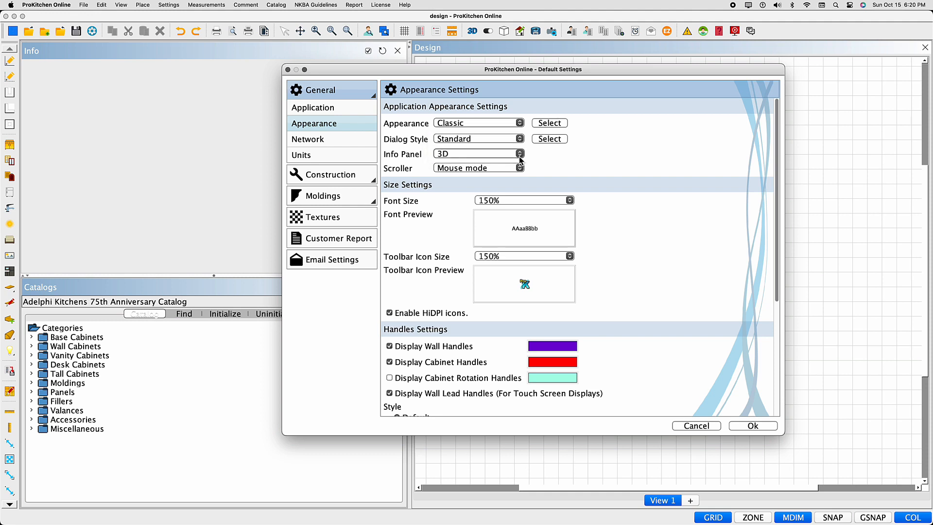
left_click(520, 159)
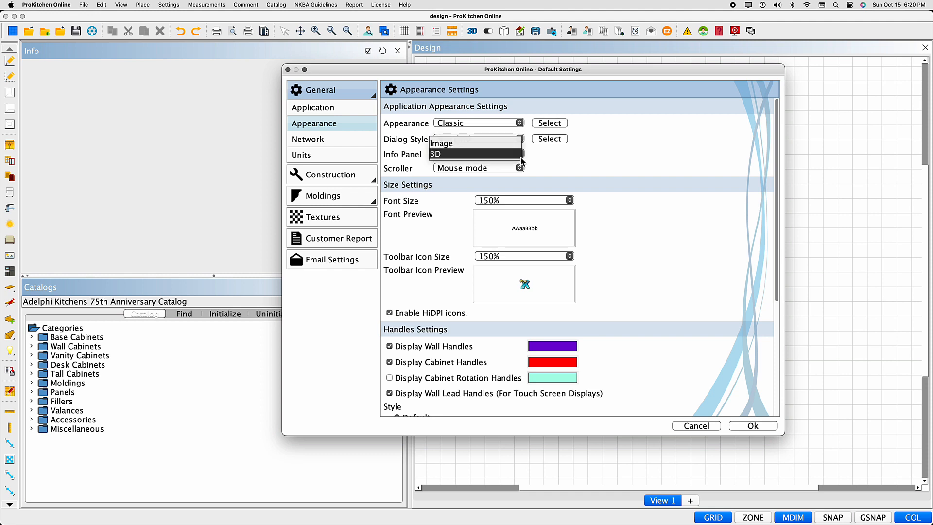
left_click(520, 160)
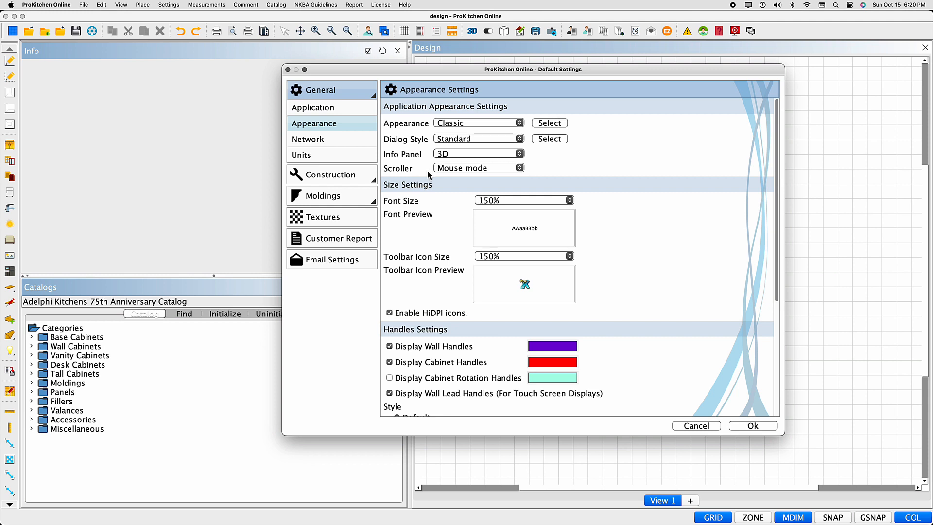
left_click(519, 169)
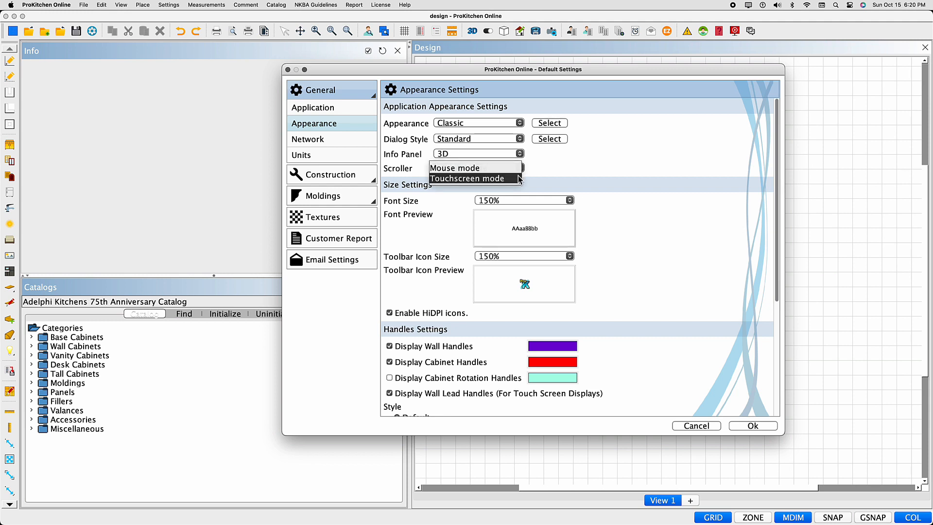
left_click(517, 169)
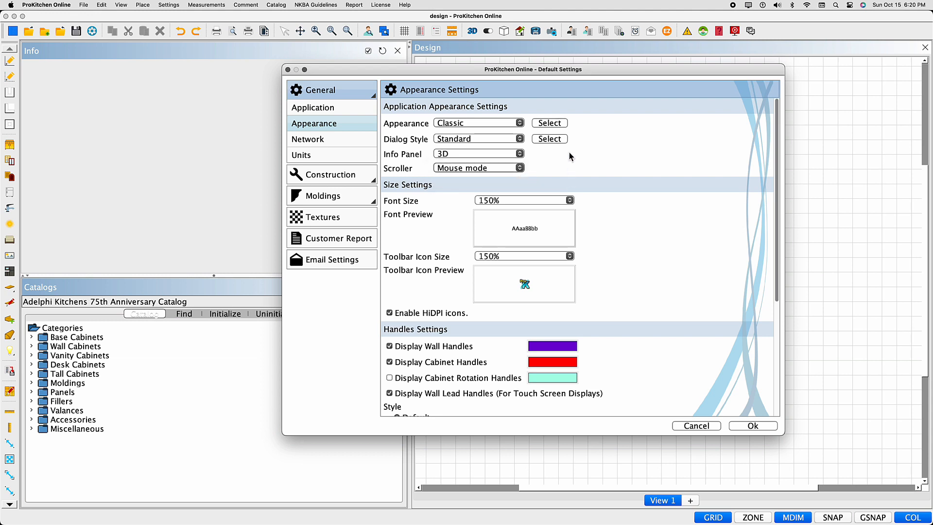
Select 150% for both the font size and the toolbar icon size
left_click(569, 201)
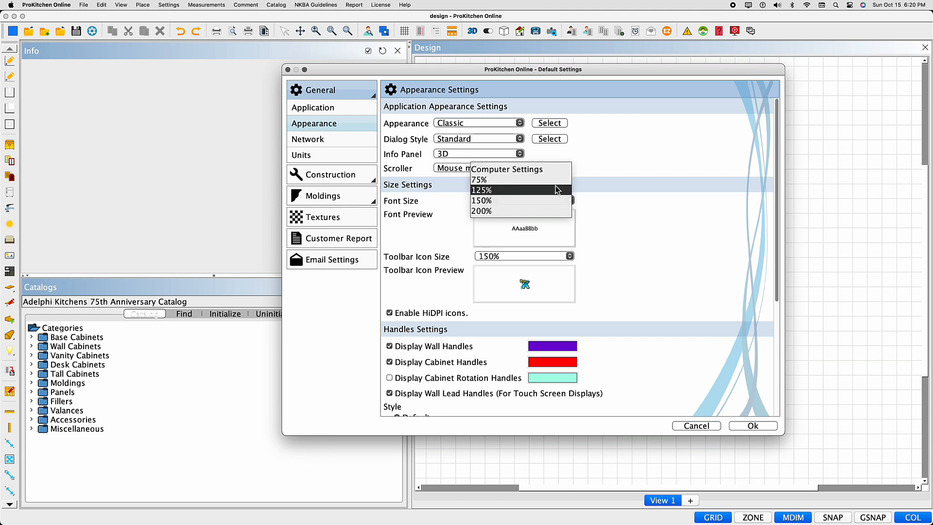
left_click(563, 200)
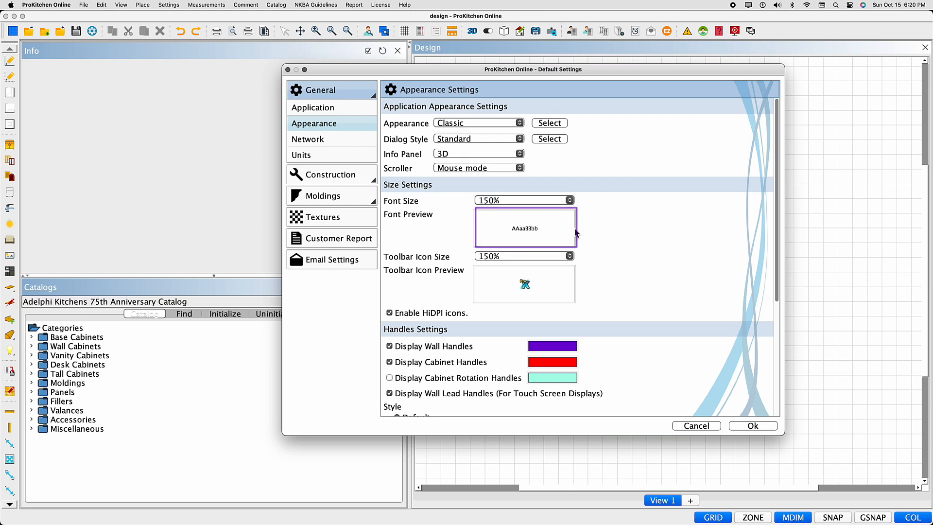
left_click(570, 256)
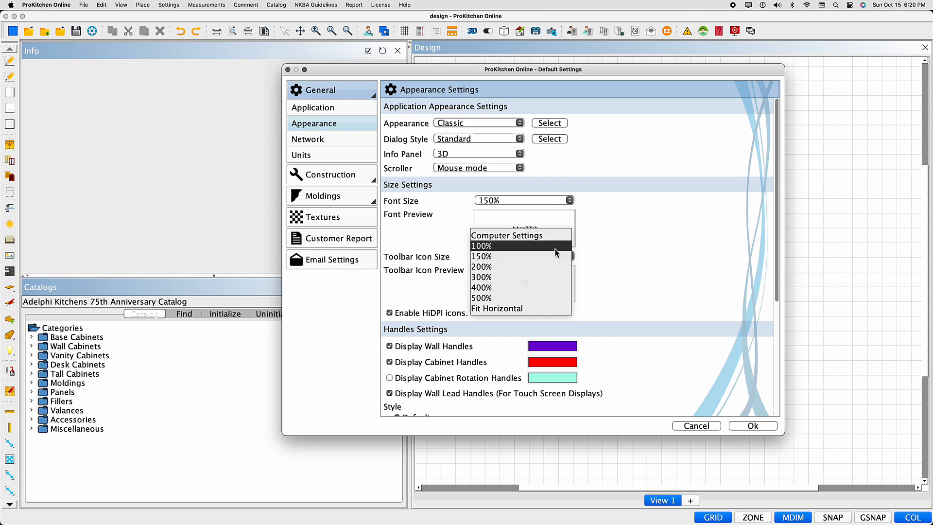
left_click(566, 257)
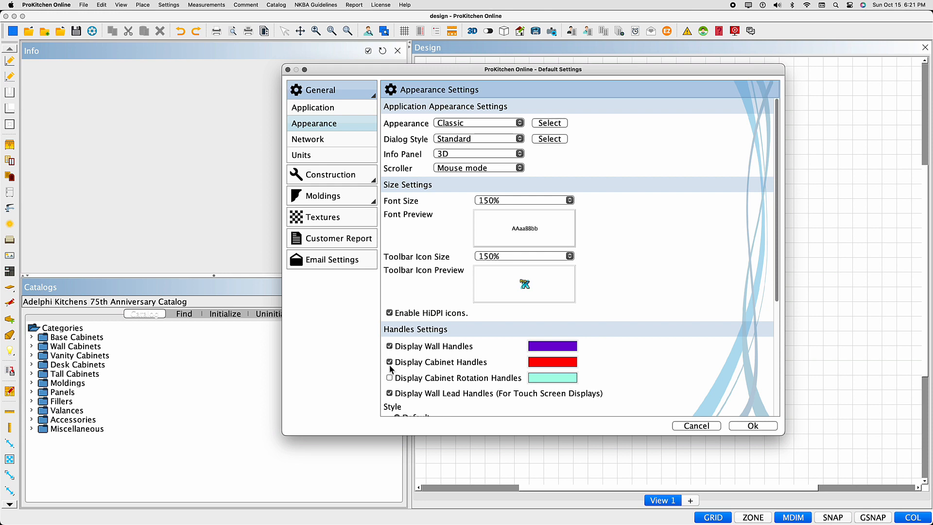
Change the wall handles' display color to red using the color swatches
left_click(574, 351)
left_click(515, 235)
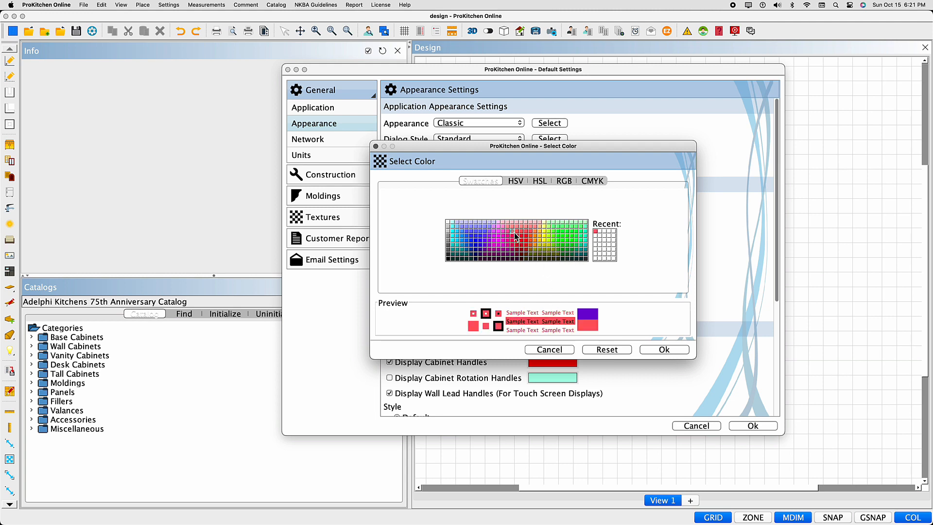
left_click(664, 349)
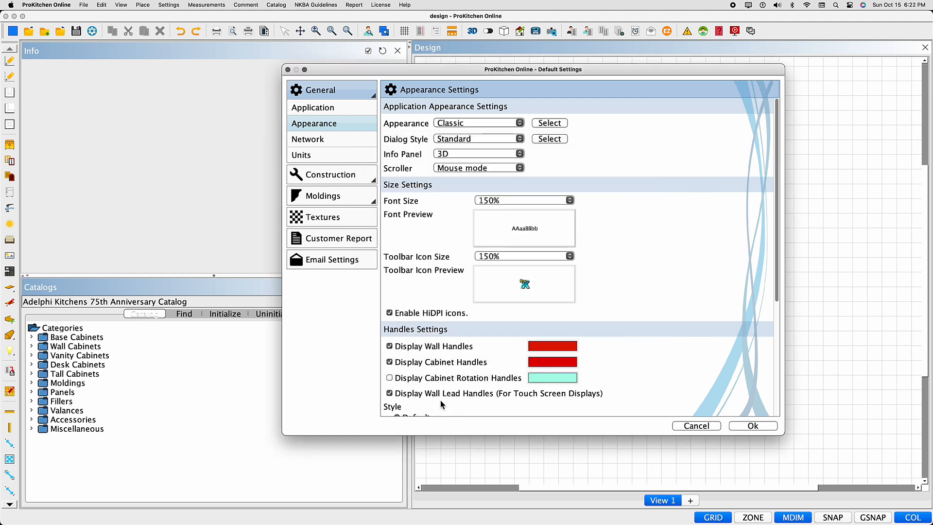
Enable Display Catalog Tooltip, Advanced Catalog Selector and Semi-transparent Plan/Elevation Selection in the other appearance settings
scroll(440, 394, "down", 3)
scroll(417, 386, "down", 5)
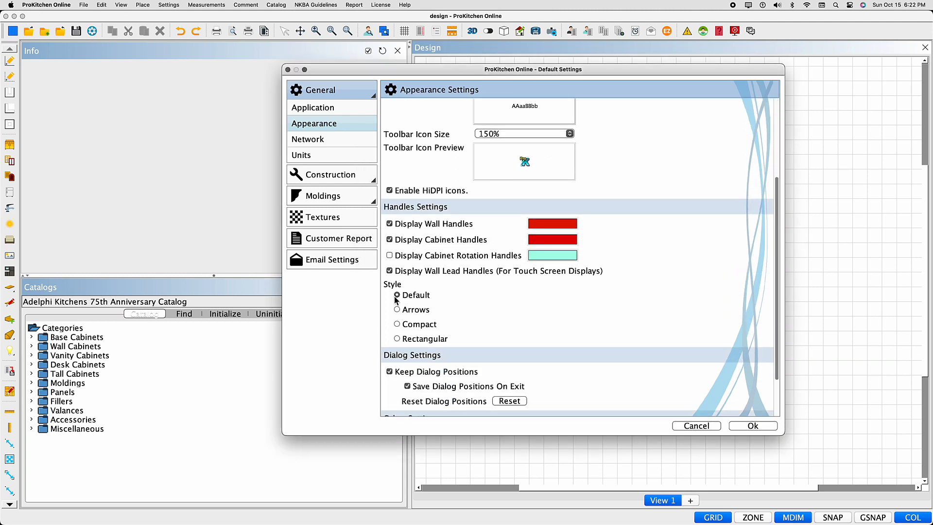
scroll(396, 333, "down", 3)
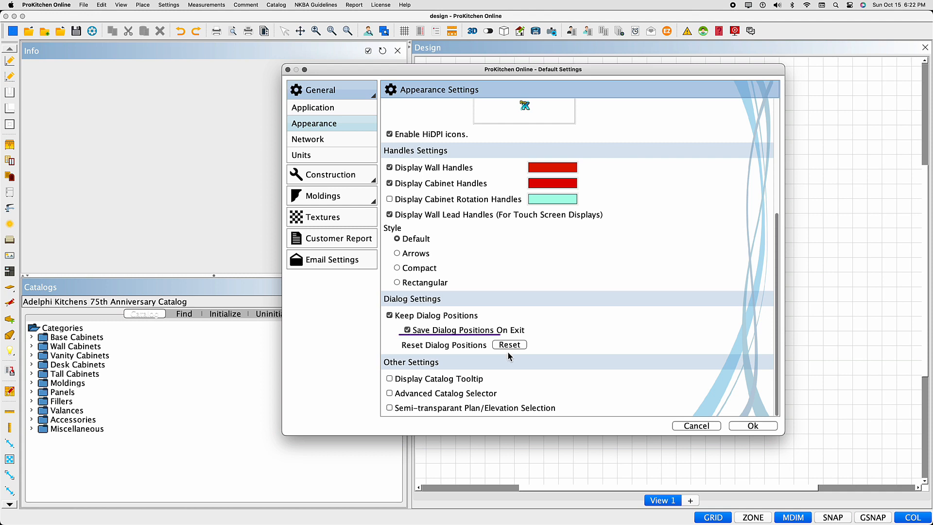
left_click(391, 379)
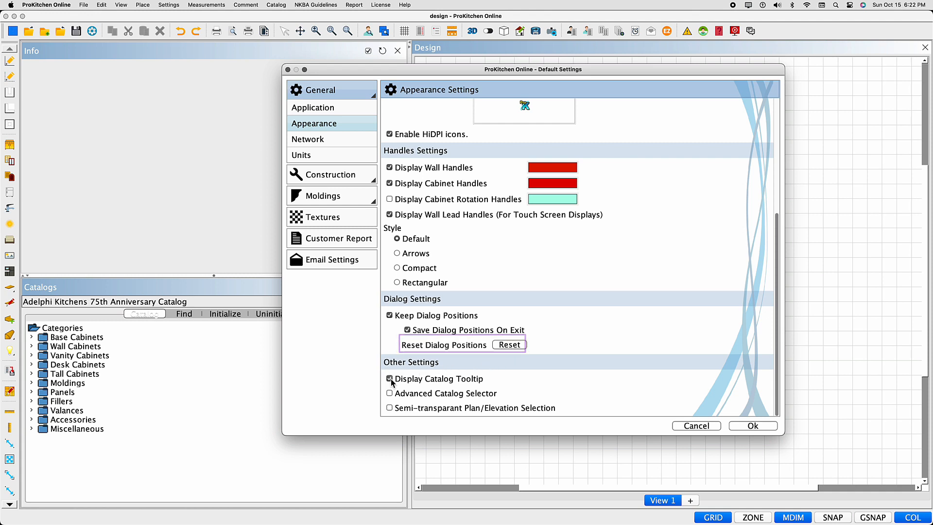
left_click(389, 393)
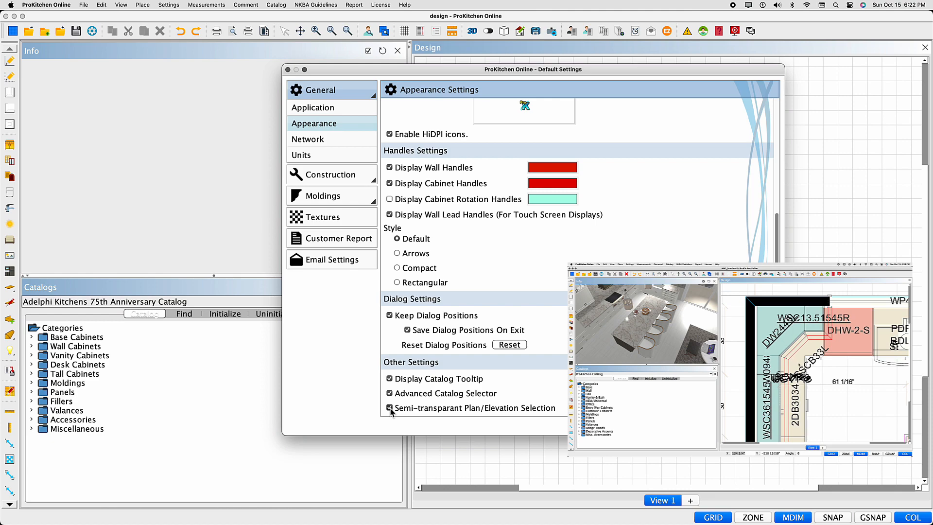
Disable Semi-transparent Plan/Elevation Selection and go through the Network and Units settings
left_click(390, 408)
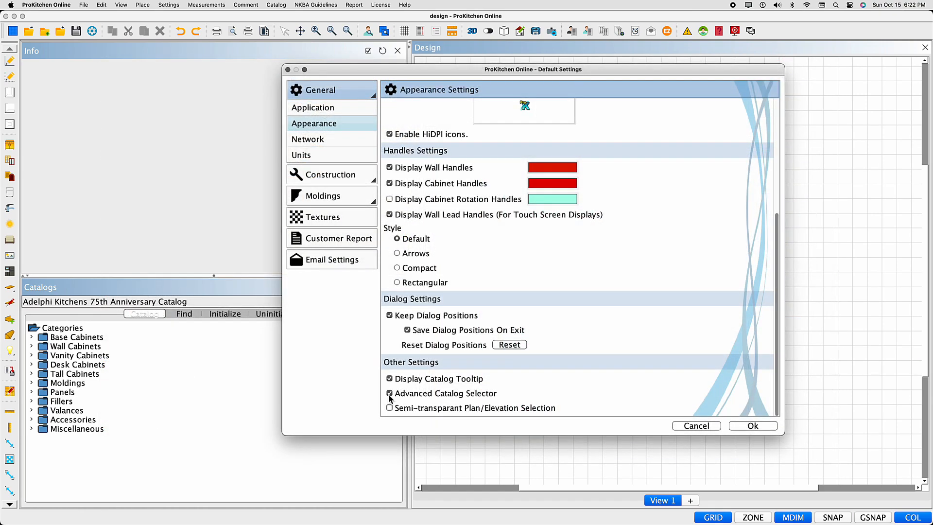
left_click(320, 139)
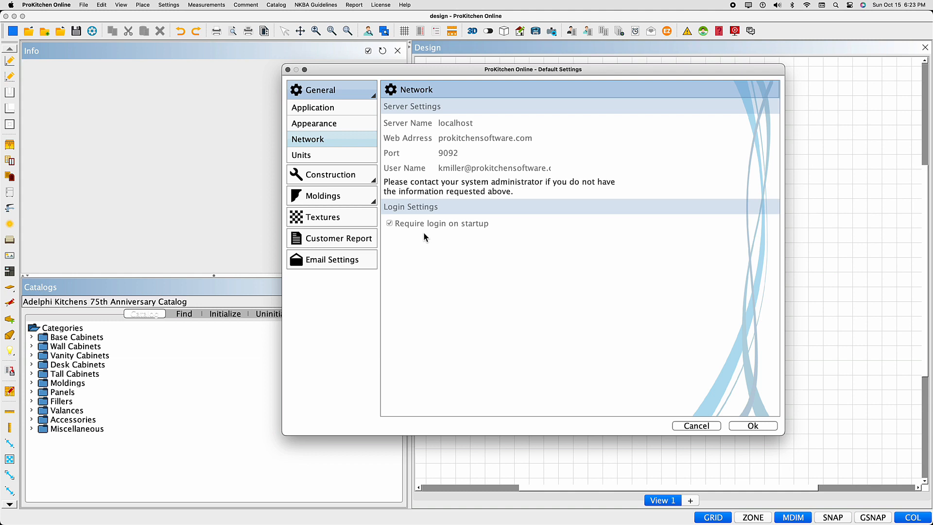
left_click(353, 160)
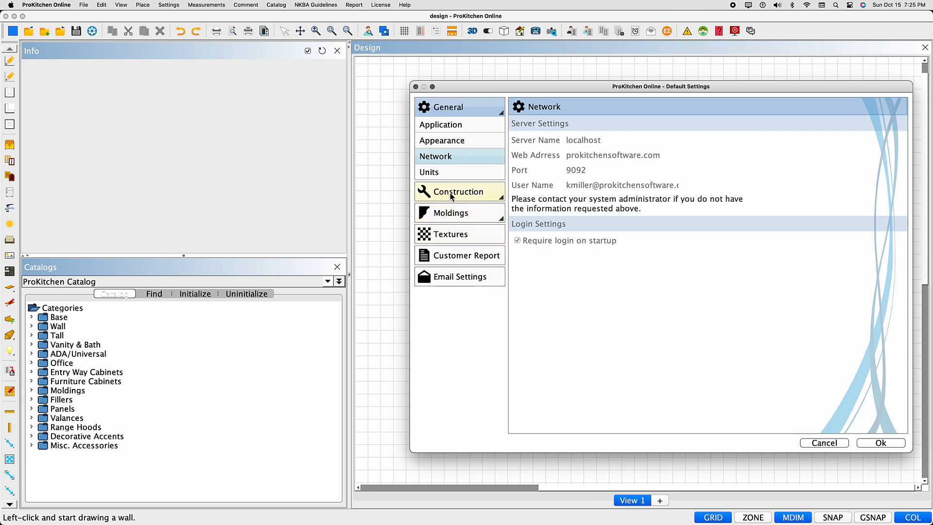
In the wall construction settings, choose Bottom Alignment for wall items and Rectangular for the floor and ceiling contour
left_click(447, 193)
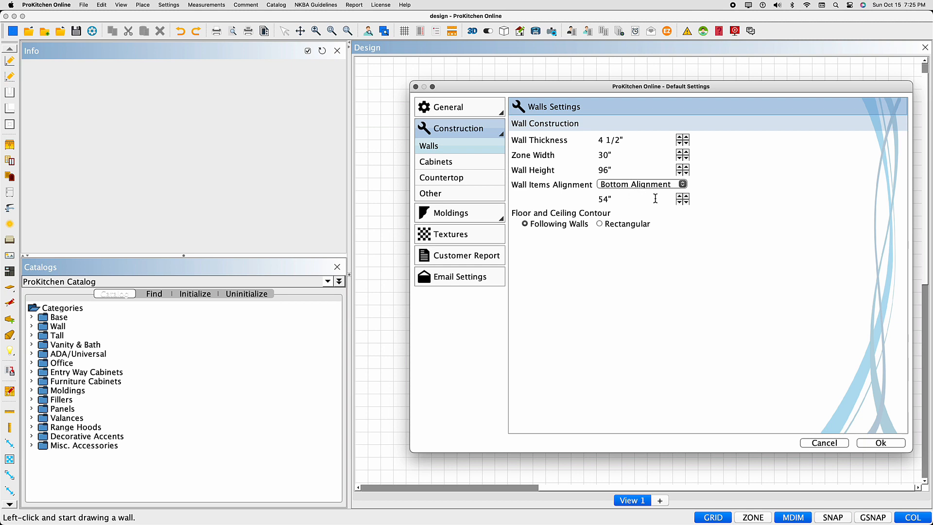
left_click(682, 185)
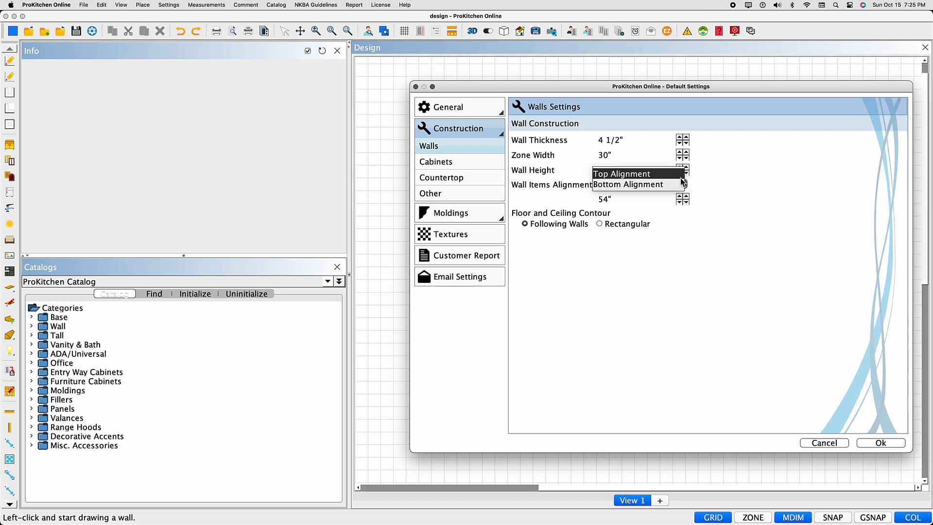
left_click(682, 183)
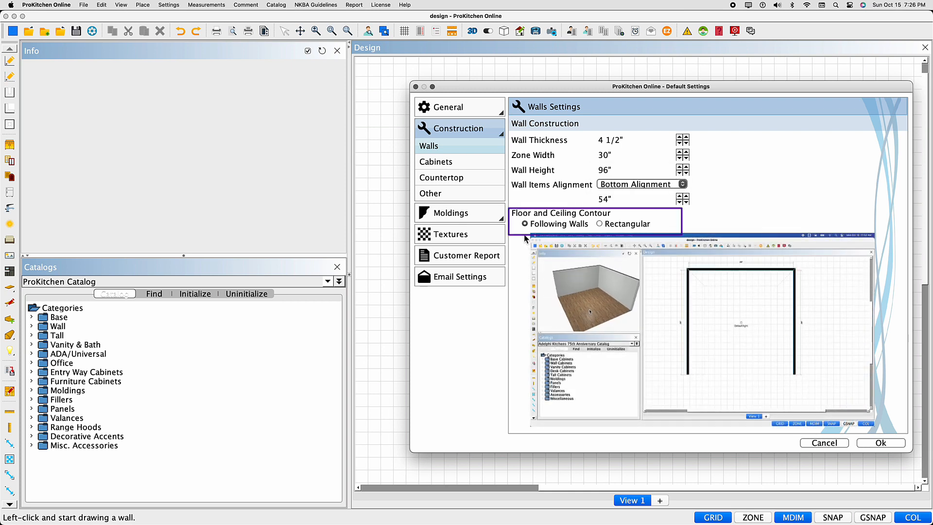
left_click(601, 224)
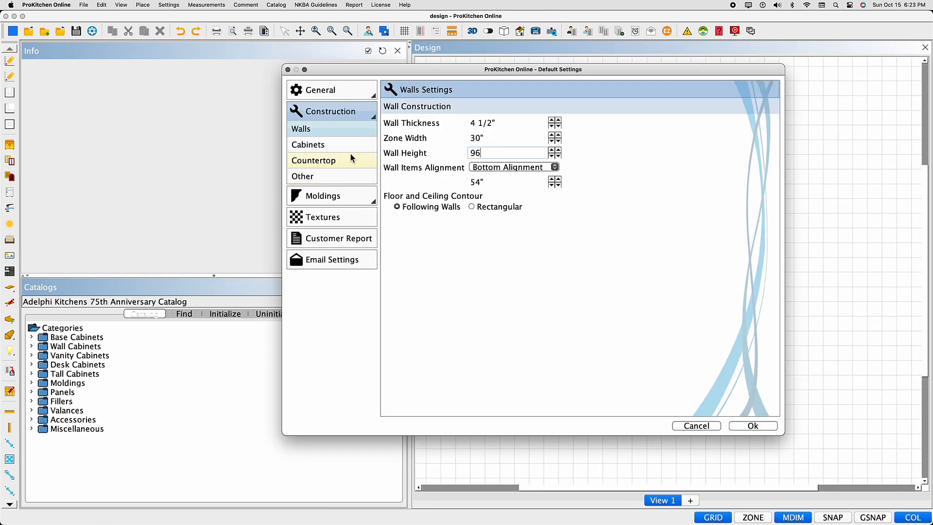
Review the cabinet and countertop construction defaults and the available Dimension Nomenclature Orientation options
left_click(348, 150)
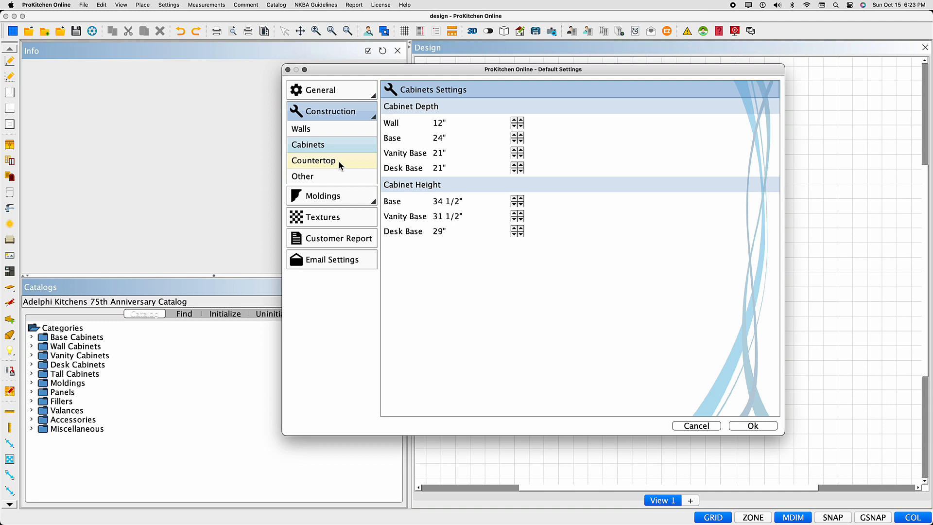
left_click(339, 161)
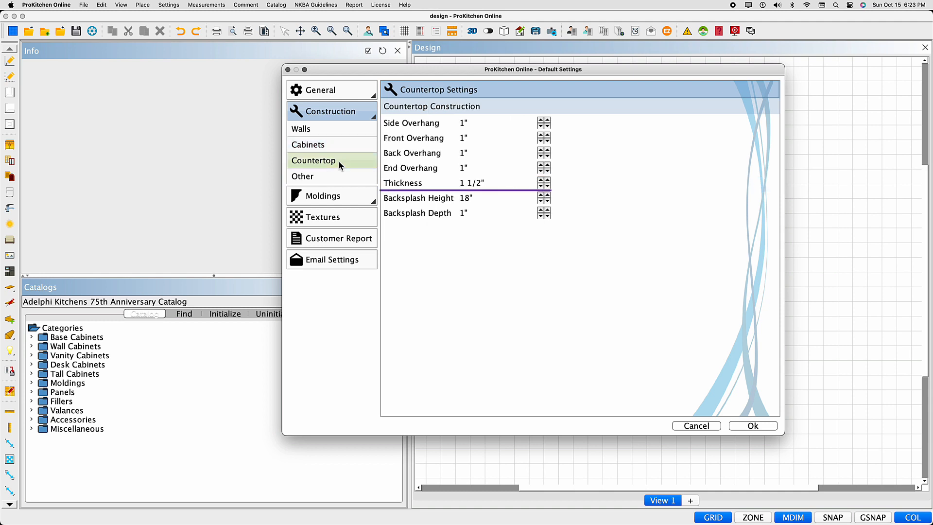
left_click(338, 174)
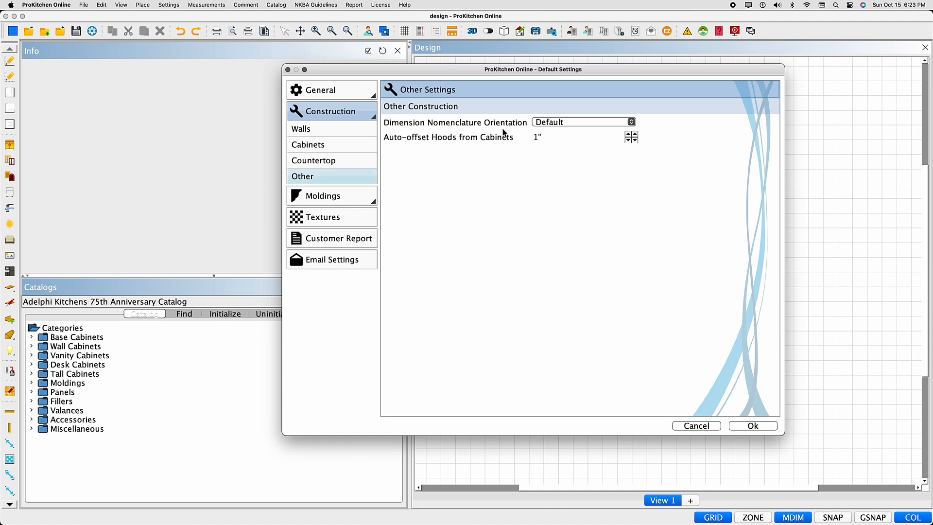
left_click(630, 125)
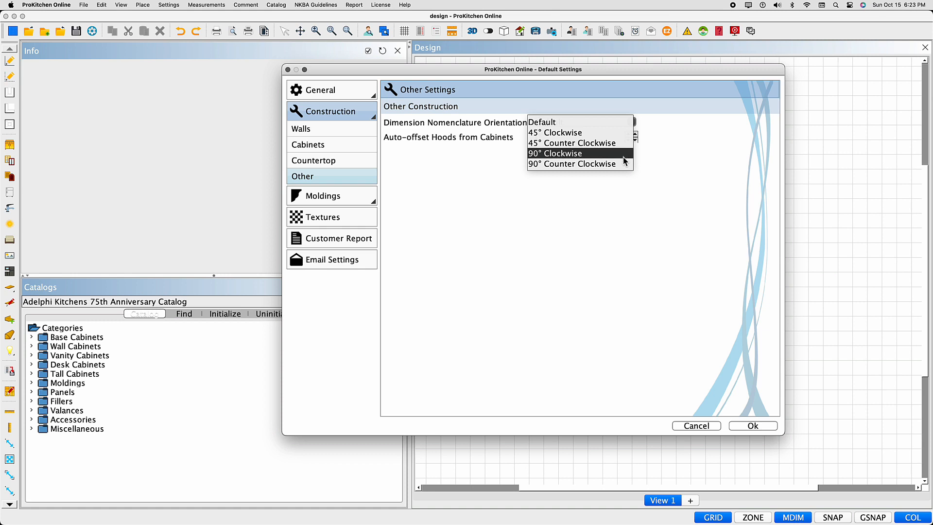
left_click(654, 132)
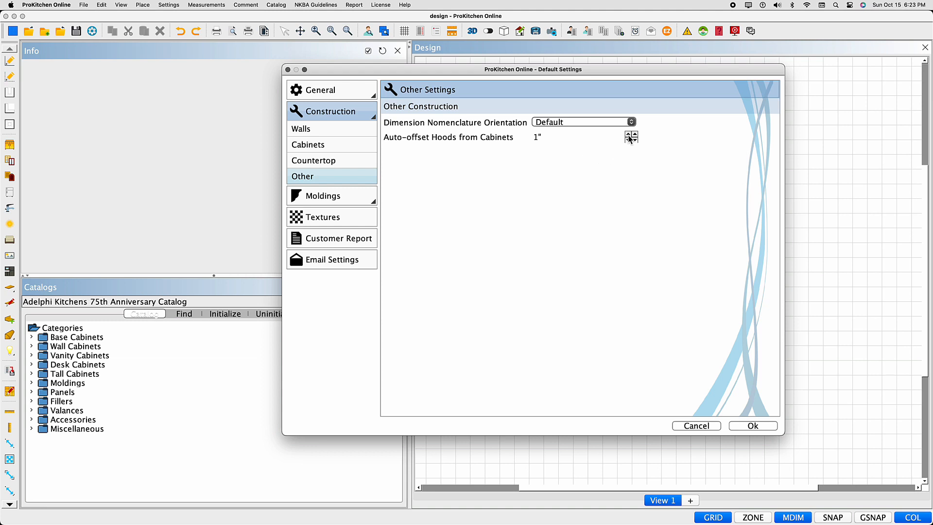
Adjust the Auto-offset Hoods from Cabinets distance in whole and fractional inch increments
left_click(629, 134)
left_click(628, 135)
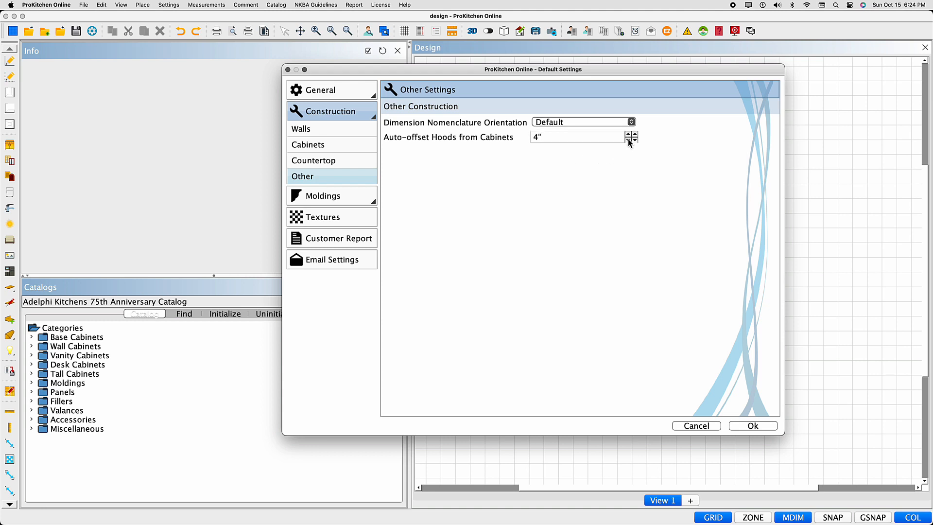
left_click(628, 141)
left_click(634, 134)
left_click(634, 134)
left_click(635, 134)
left_click(635, 135)
left_click(635, 134)
left_click(634, 135)
left_click(635, 135)
left_click(634, 135)
Enable default light rail molding using BLM – Beaded Light Rail Moulding from the ProKitchen Catalog
left_click(356, 198)
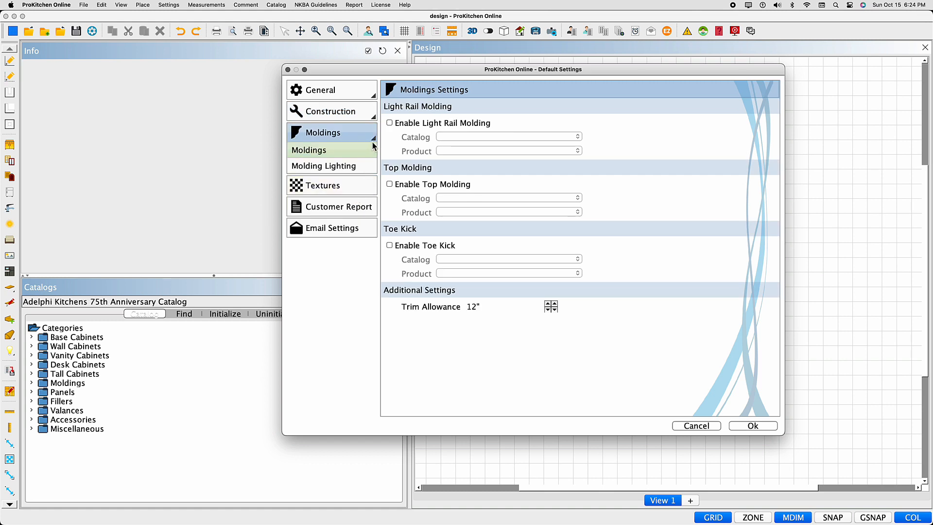
left_click(389, 124)
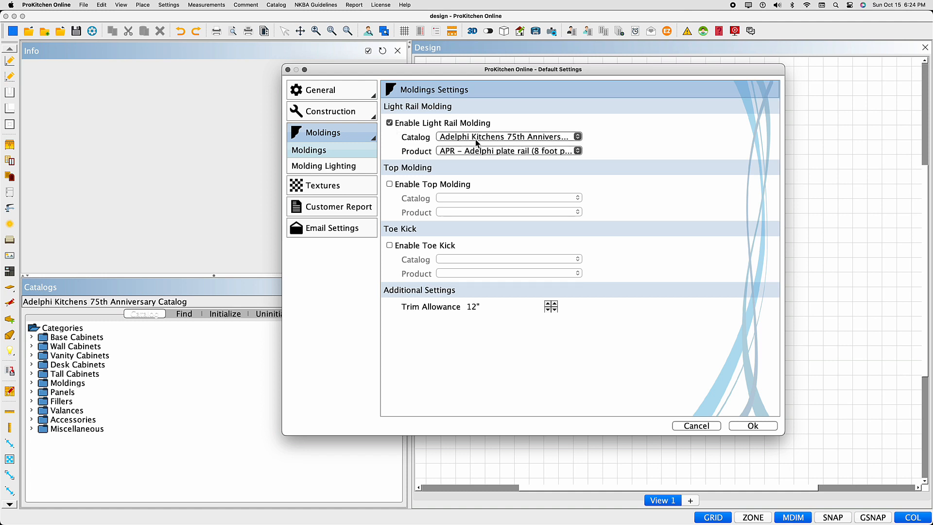
left_click(578, 137)
left_click(578, 146)
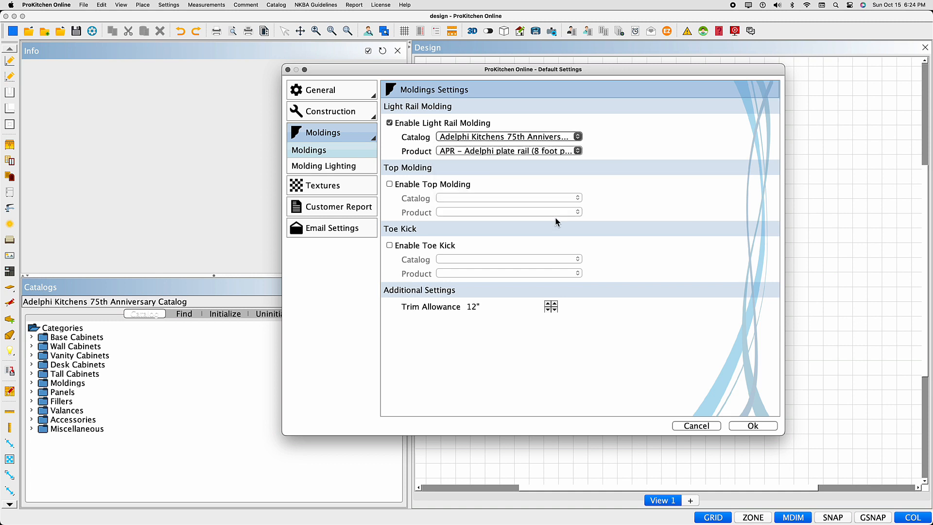
left_click(574, 152)
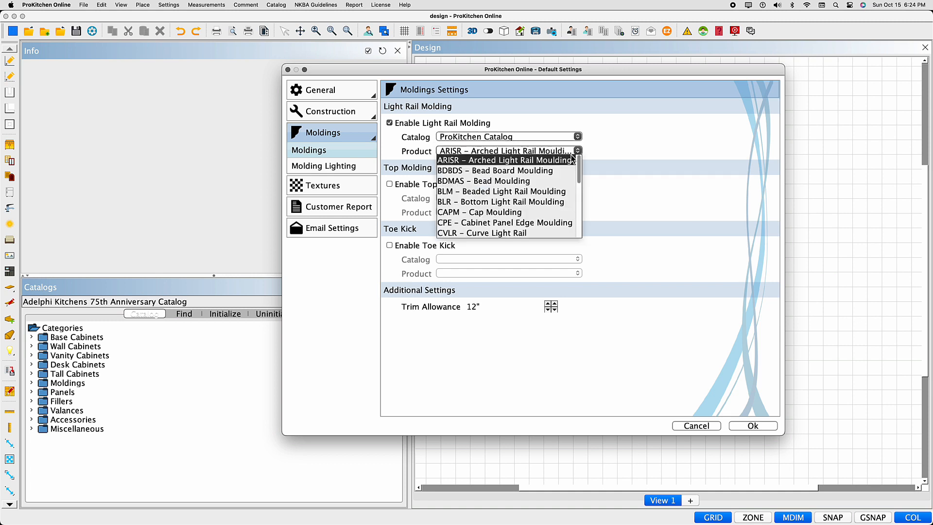
left_click(565, 191)
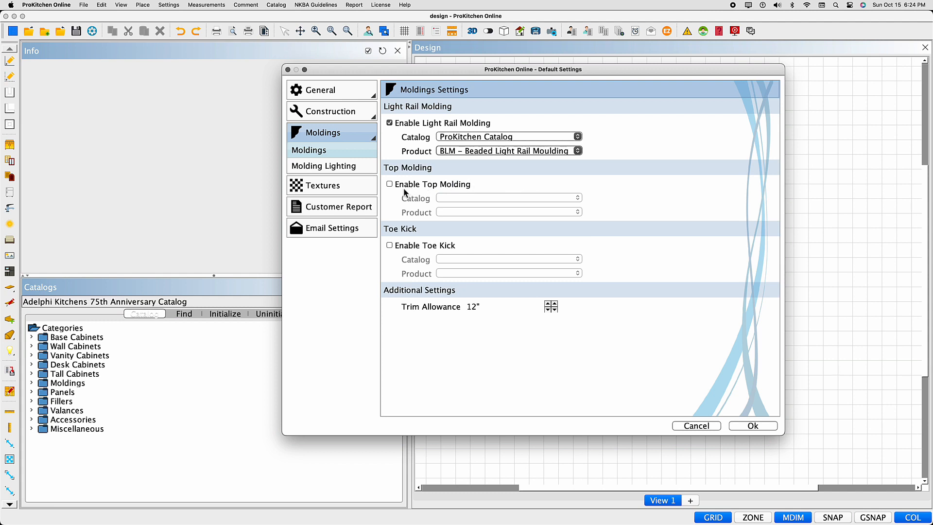
Enable default top molding using CCM8 – Classic Crown from the ProKitchen Catalog
left_click(389, 184)
left_click(573, 198)
left_click(544, 238)
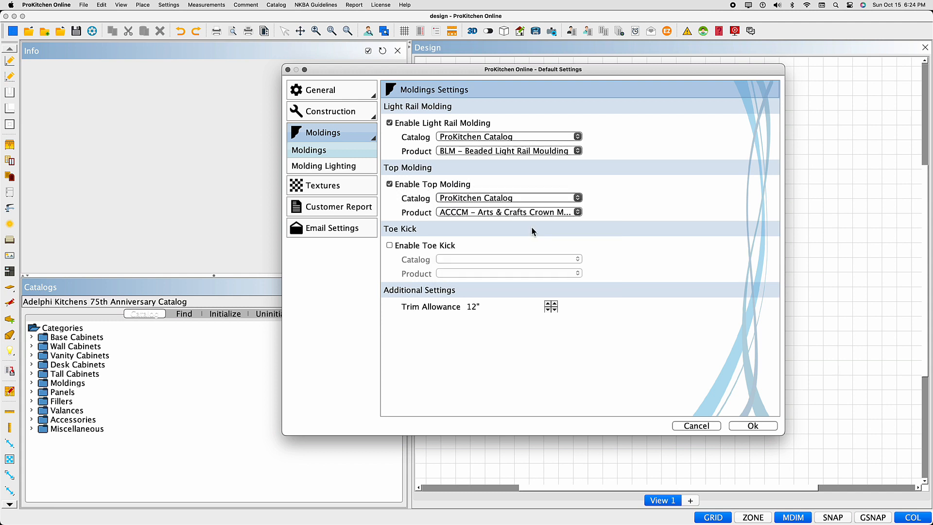
left_click(549, 212)
left_click(529, 254)
Enable the default toe kick using TK96 – Toe Kick (Wood) from the ProKitchen Catalog
left_click(389, 245)
left_click(564, 260)
left_click(549, 274)
left_click(479, 305)
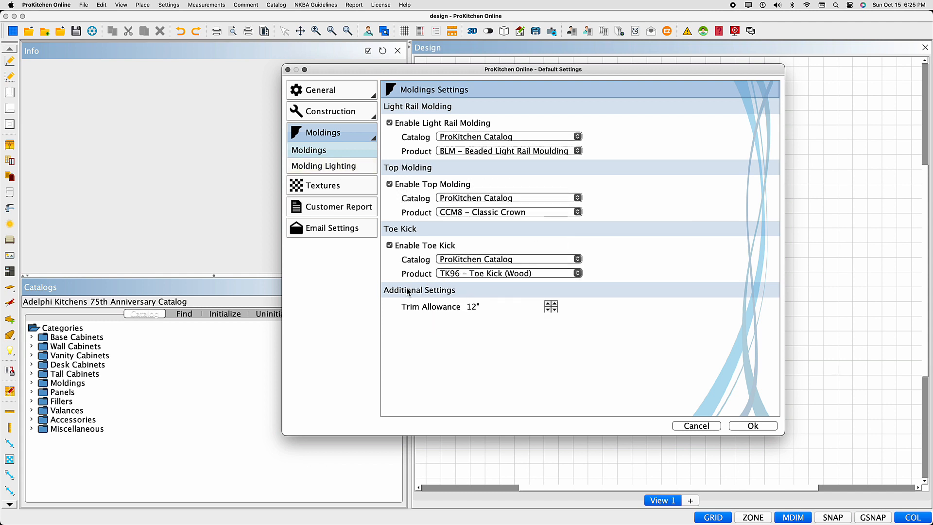
Enable light rail molding lighting with the UCL003 Linkable T5 Fluorescent Cabinet Light at an intensity of 138 Watt
left_click(338, 170)
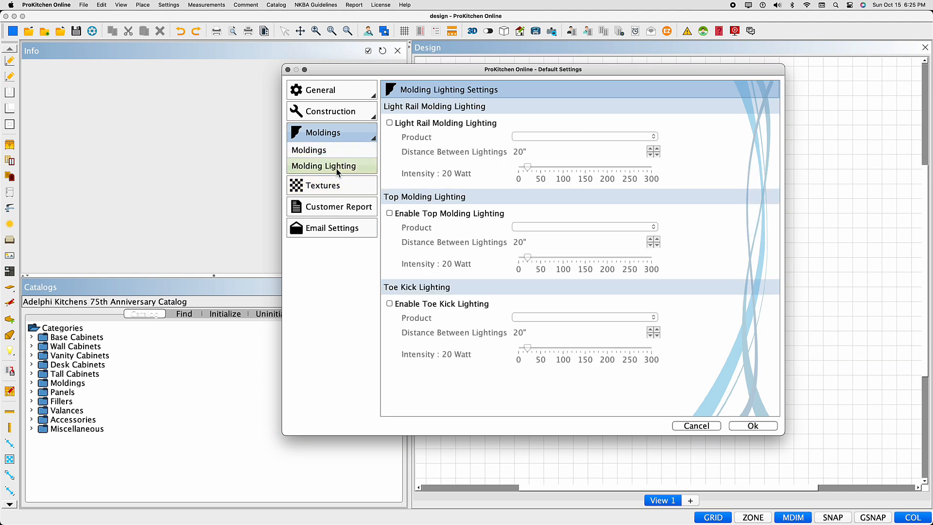
left_click(389, 123)
left_click(653, 136)
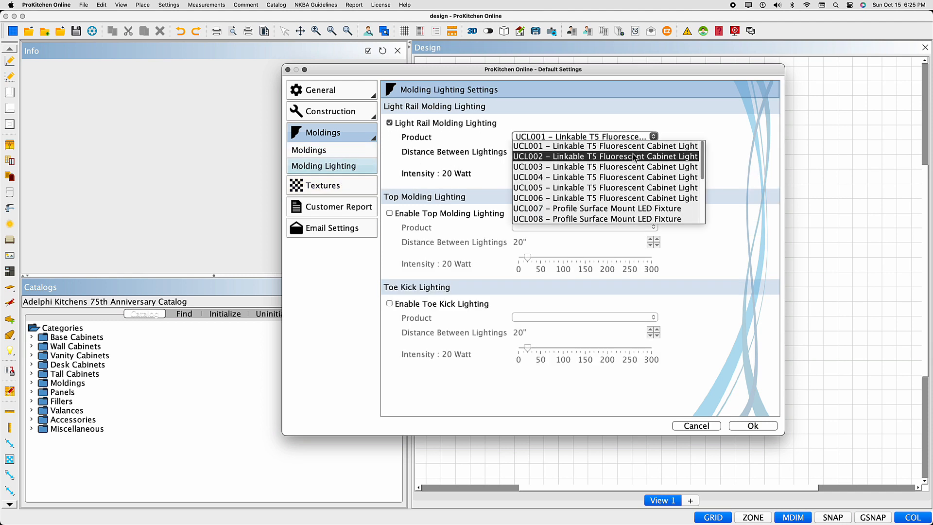
left_click(626, 160)
left_click(580, 168)
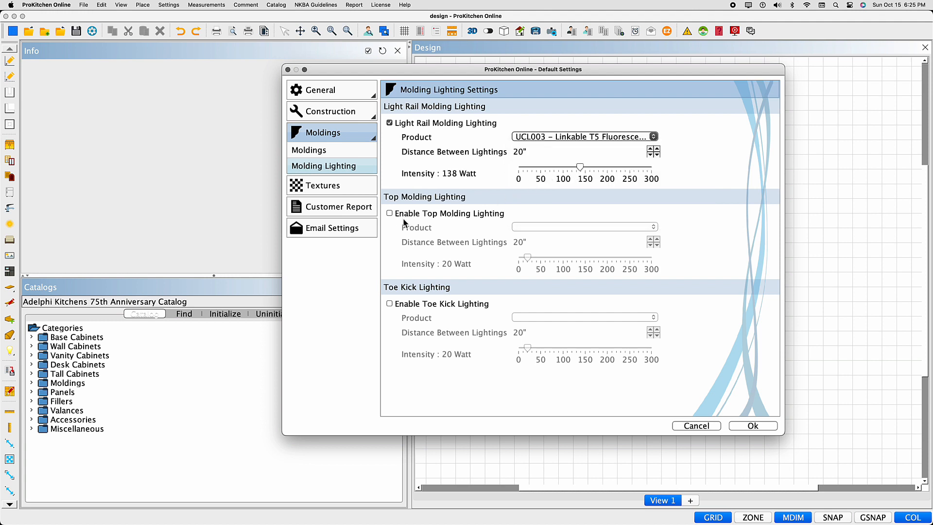
Enable top molding lighting with the AKL003 LED Linkable Stick product at an intensity of 136 Watt
left_click(389, 213)
left_click(576, 227)
left_click(581, 242)
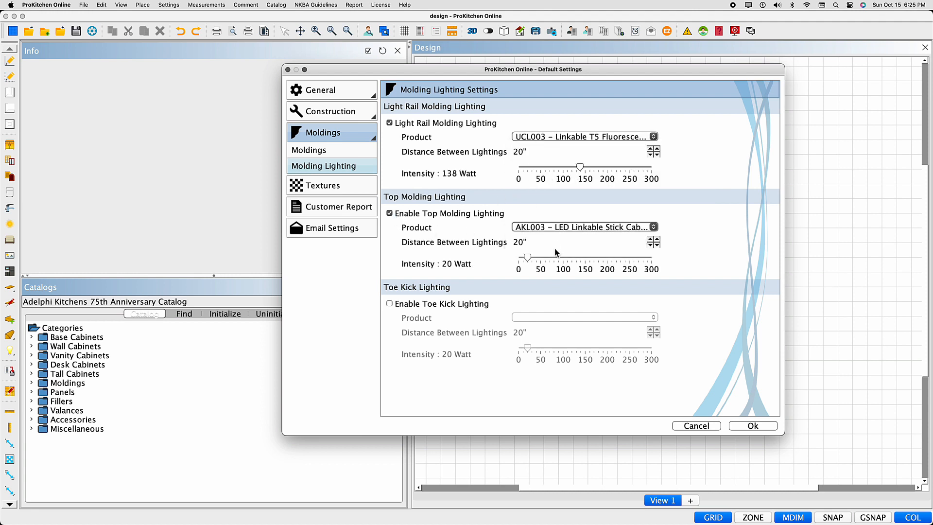
left_click(581, 259)
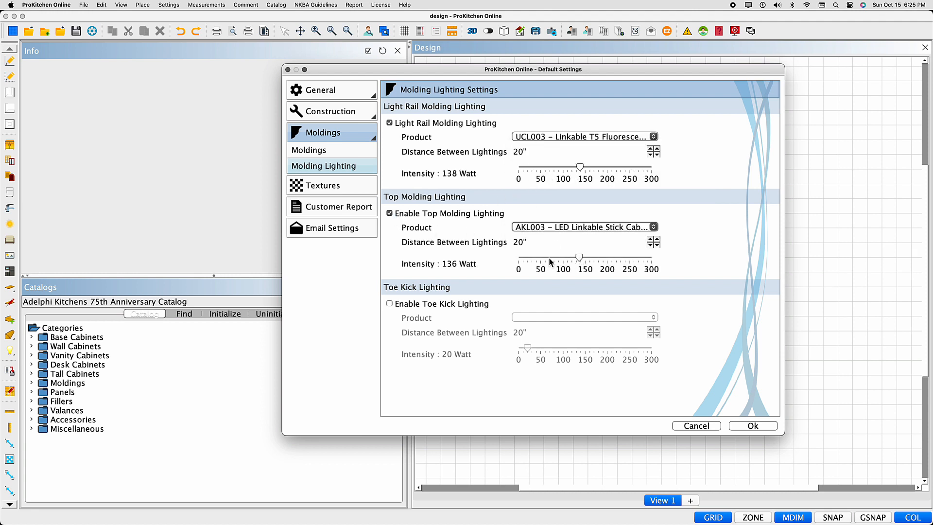
Enable toe kick lighting with the TKL002 LED Linkable Stick product and raise its intensity
left_click(390, 303)
left_click(568, 318)
left_click(581, 327)
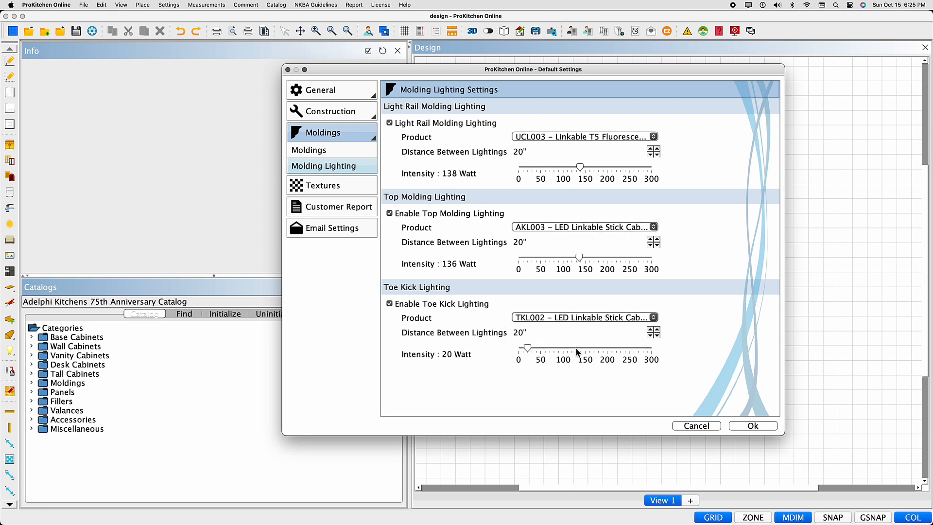
left_click(577, 348)
Open the texture selection for the default countertop and list the Quartz textures under Countertop Sample
left_click(323, 185)
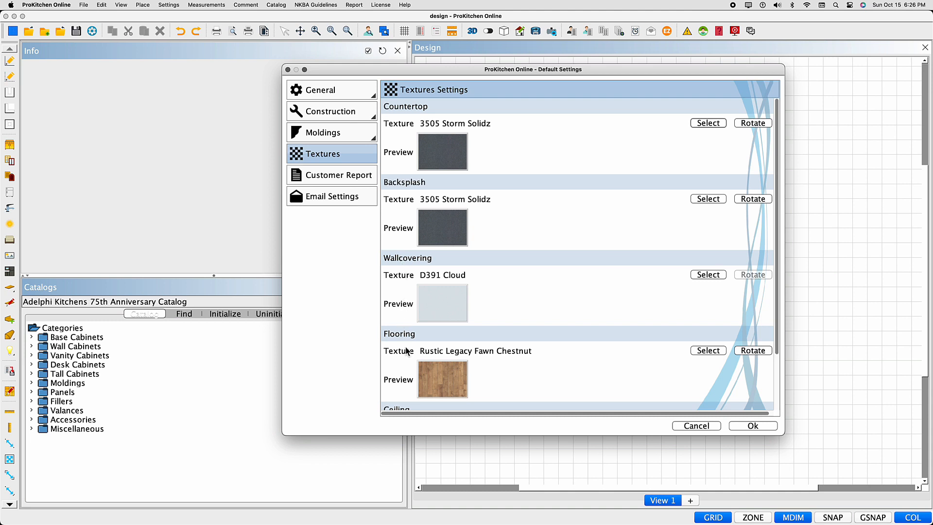
scroll(411, 350, "down", 3)
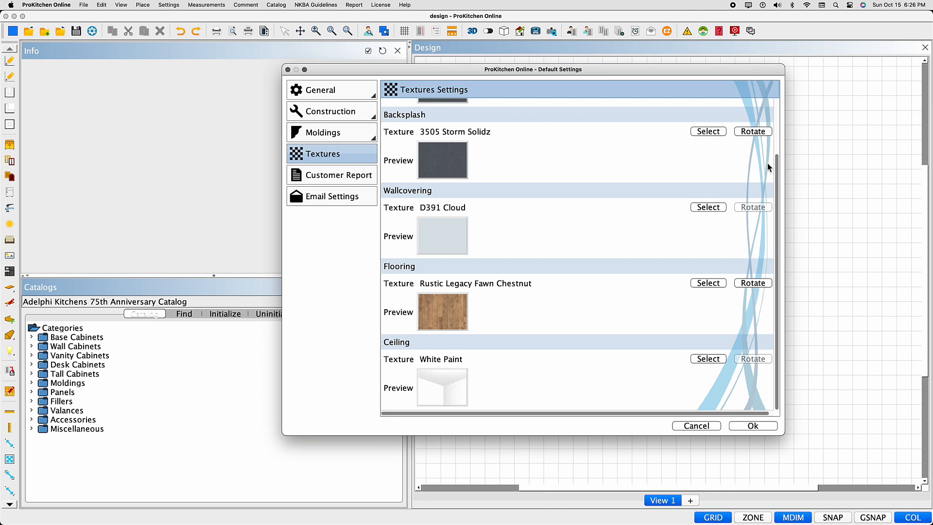
scroll(767, 165, "up", 3)
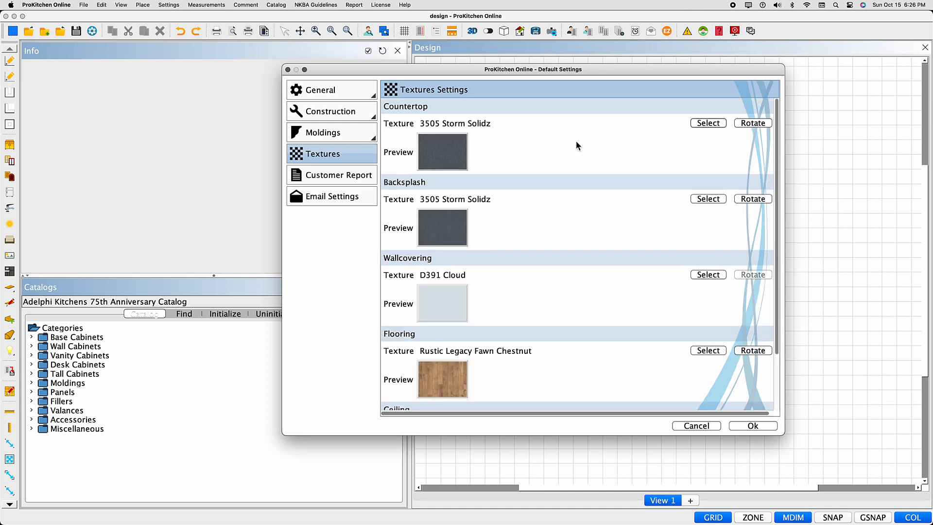
left_click(708, 124)
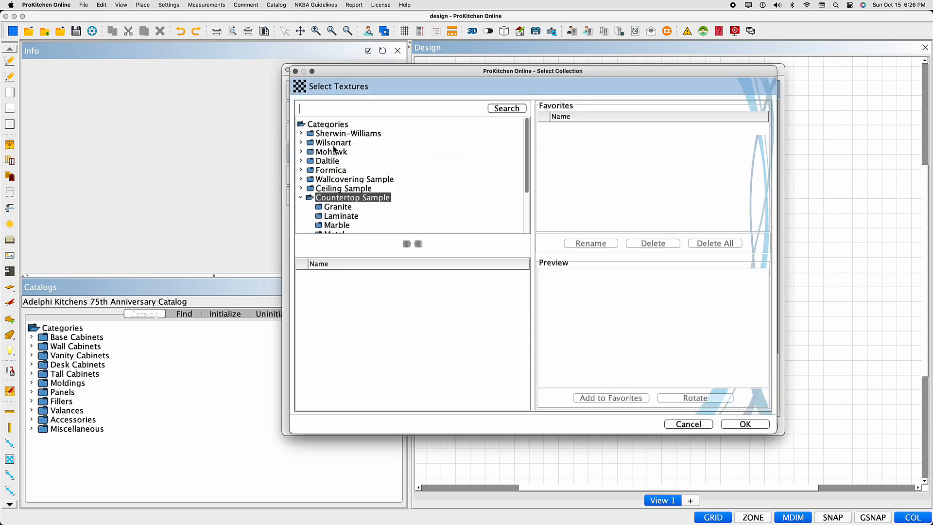
scroll(340, 217, "down", 2)
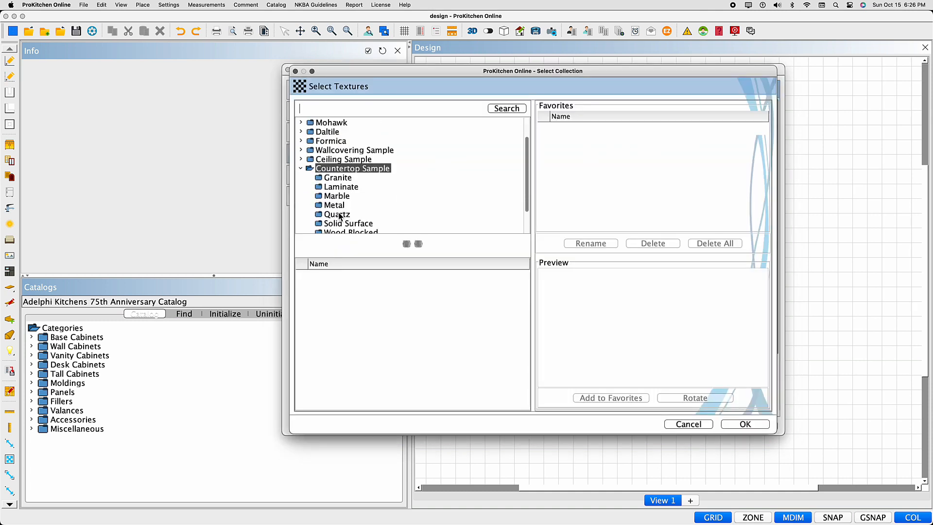
left_click(338, 214)
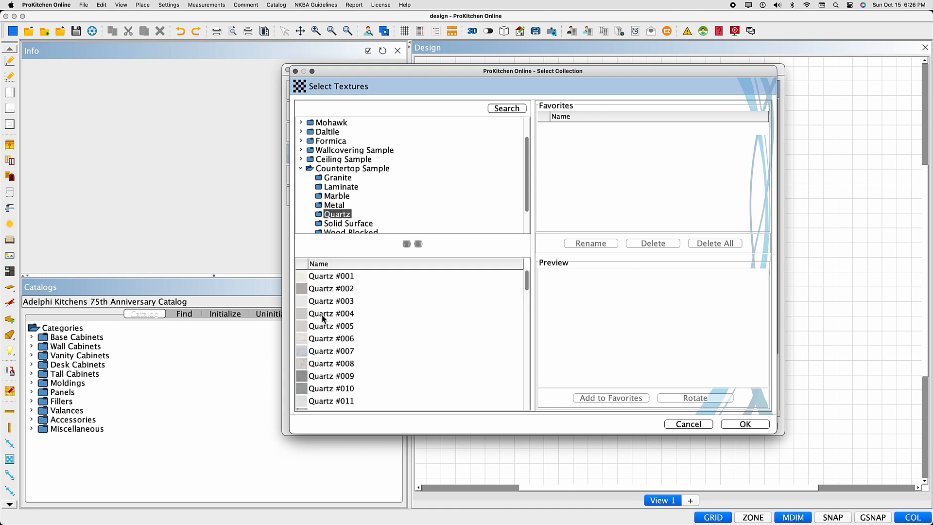
Rotate the Quartz #003 countertop texture and add it to the favorites
left_click(338, 302)
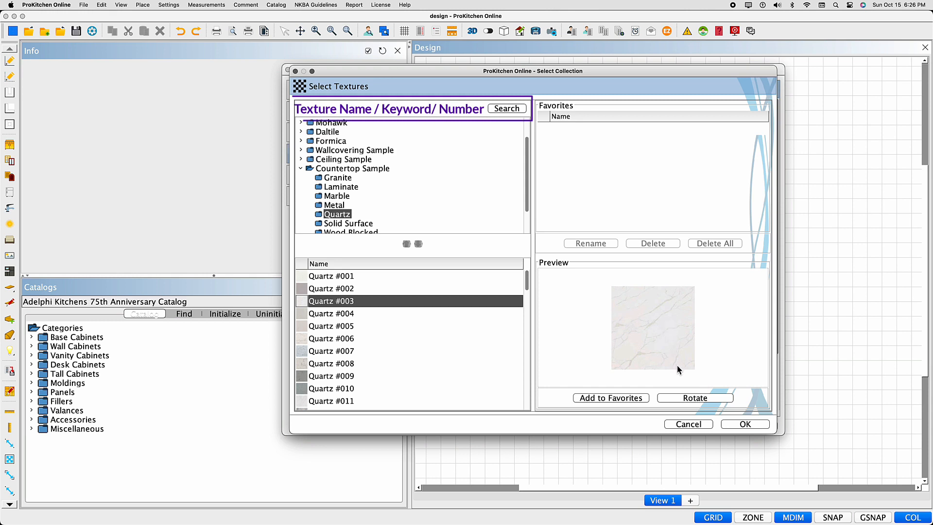
left_click(709, 398)
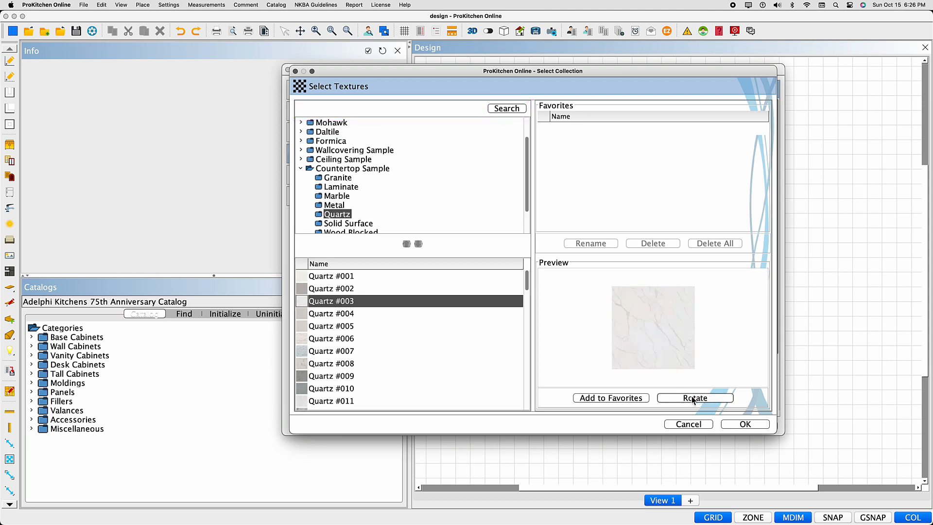
left_click(635, 399)
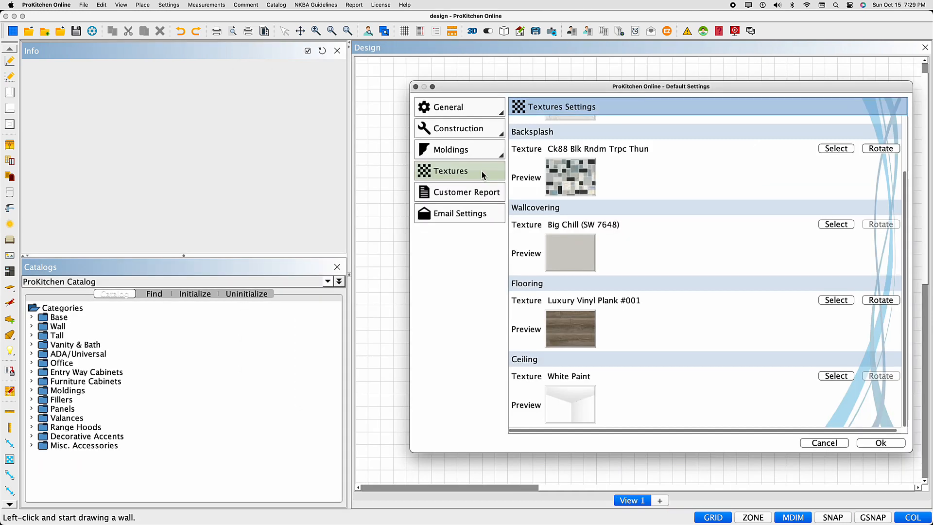
Open the customer report settings and choose Hardware Resources Organizers as the catalog
left_click(461, 192)
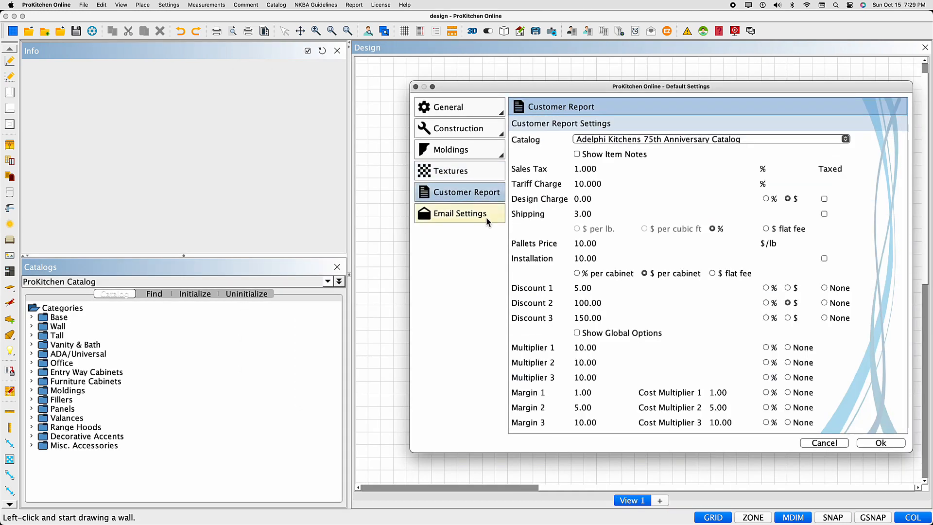
left_click(844, 139)
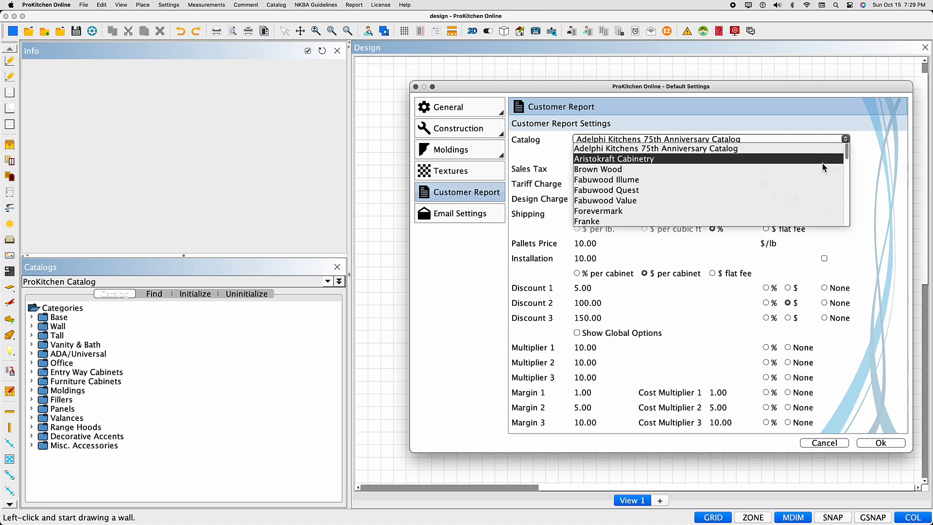
scroll(734, 154, "down", 10)
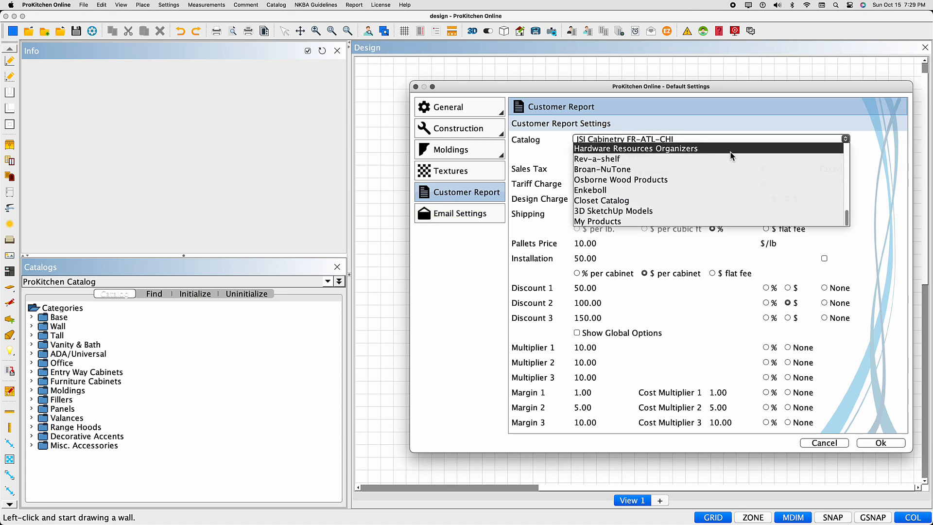
left_click(730, 150)
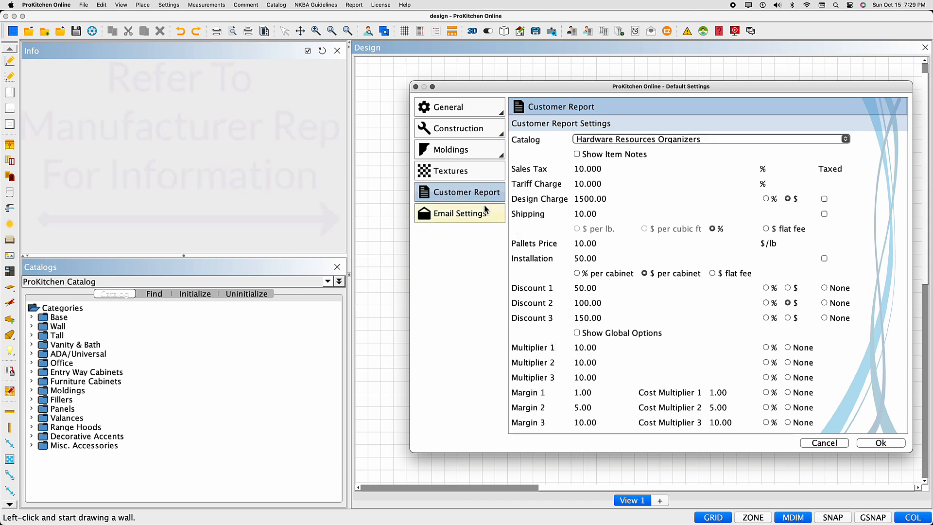
Set email delivery to Outlook Express without attaching the current design file, and save the default settings
left_click(462, 215)
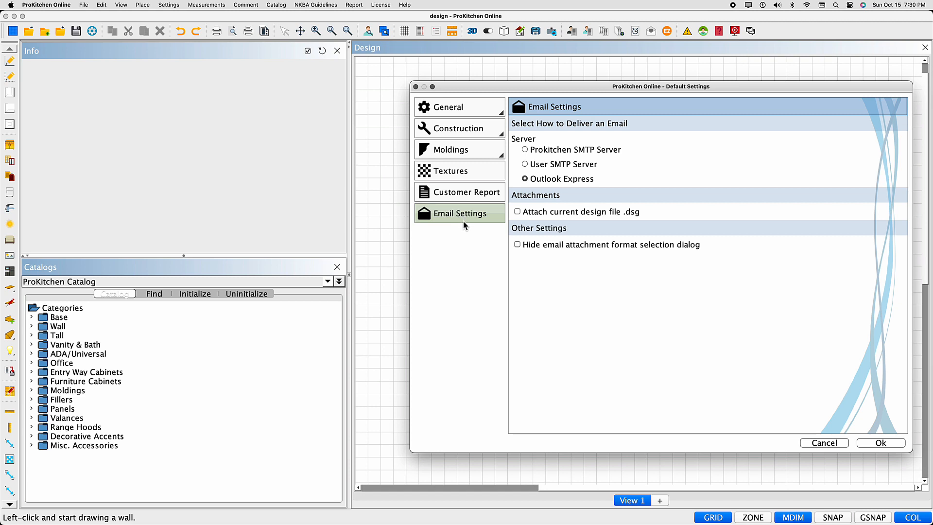
left_click(526, 150)
left_click(526, 165)
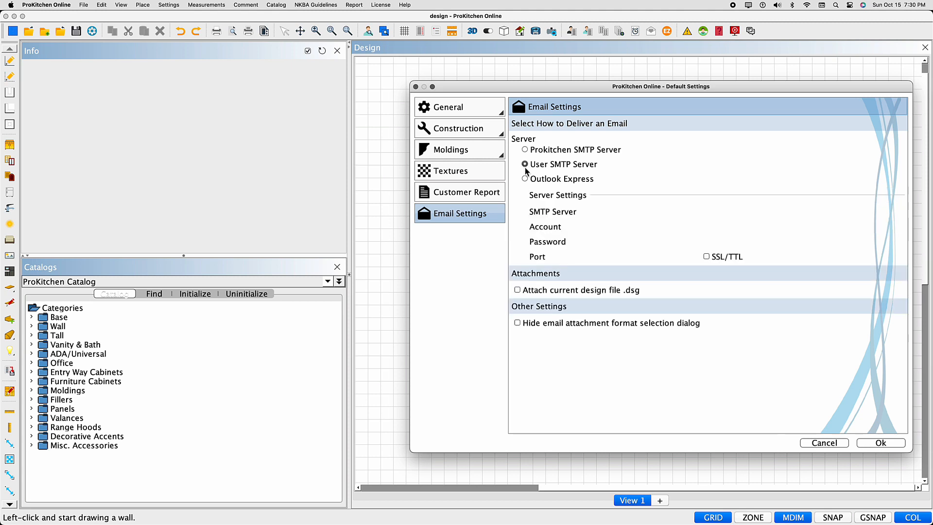
left_click(526, 179)
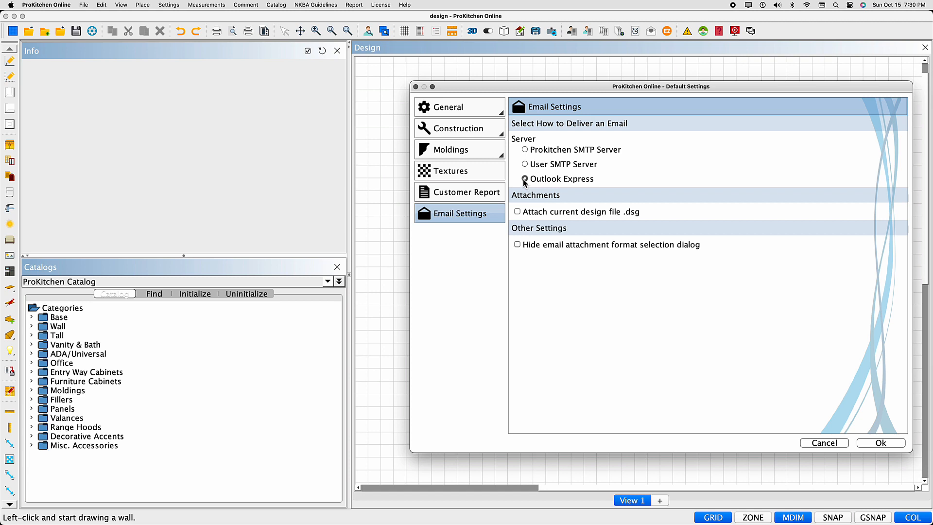
left_click(517, 213)
left_click(517, 212)
left_click(875, 444)
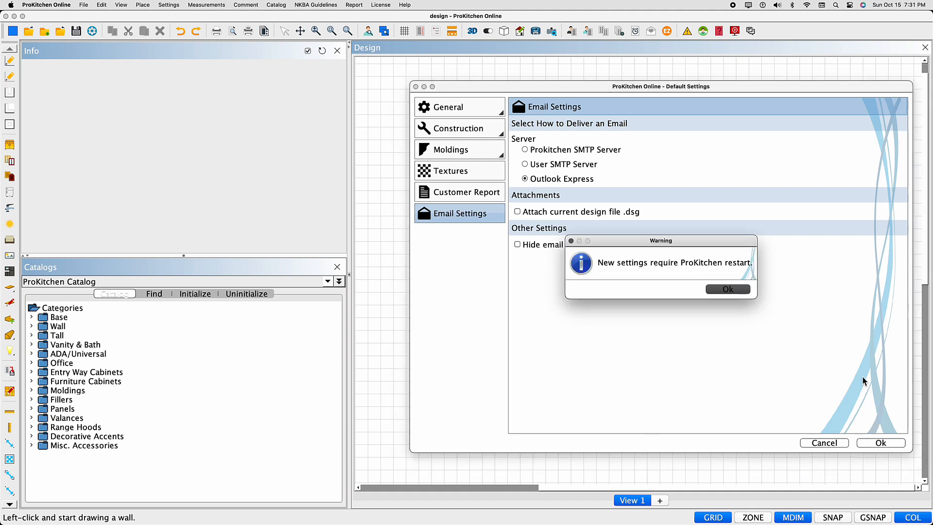
left_click(742, 290)
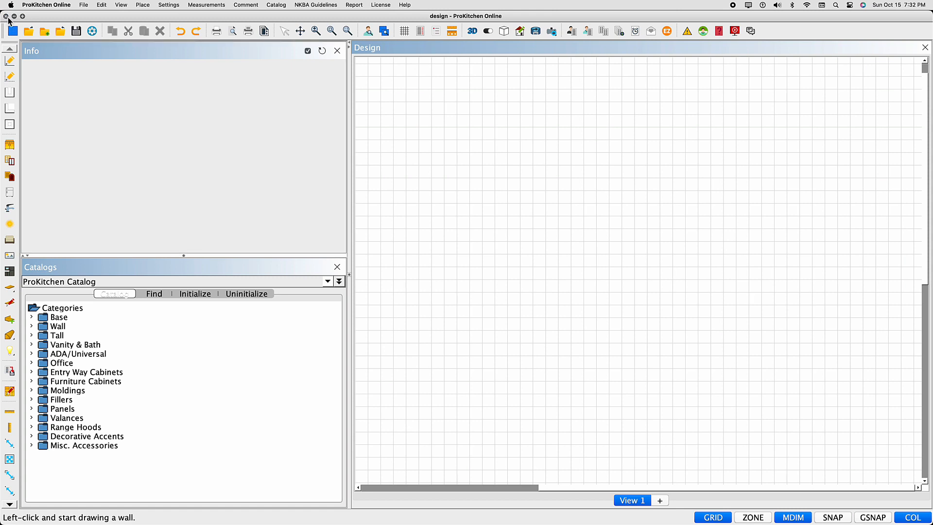